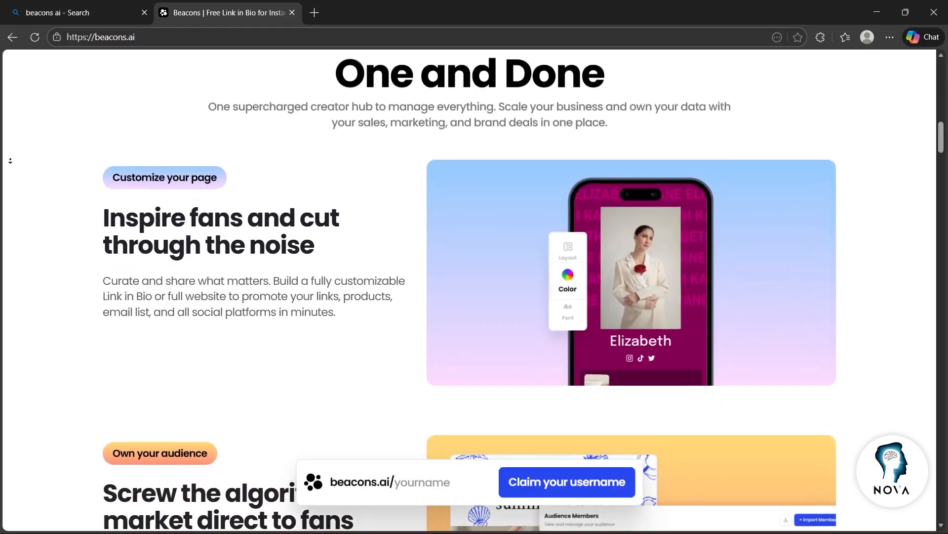
Look through the Beacons homepage sections on page customization, audience, sales, brand partnerships and creator tools.
scroll(10, 160, "down", 3)
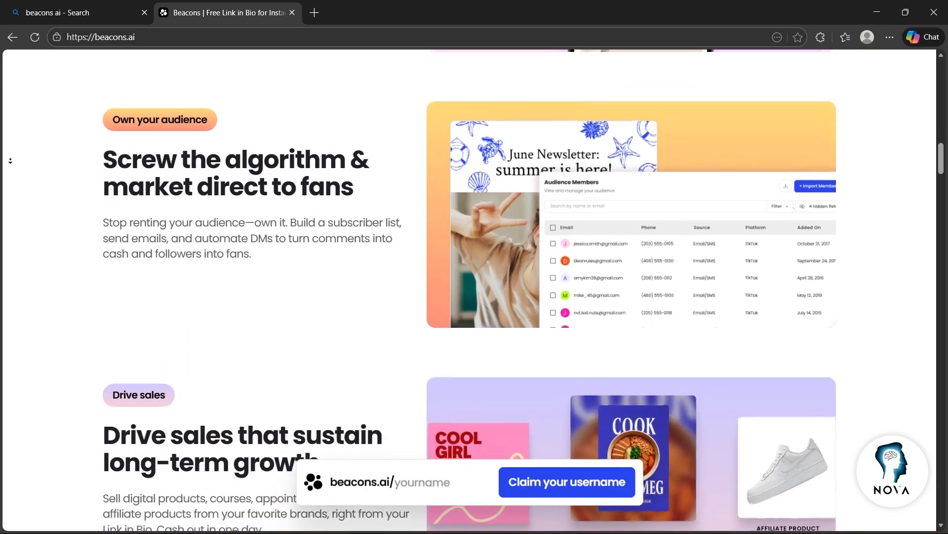
scroll(9, 161, "down", 3)
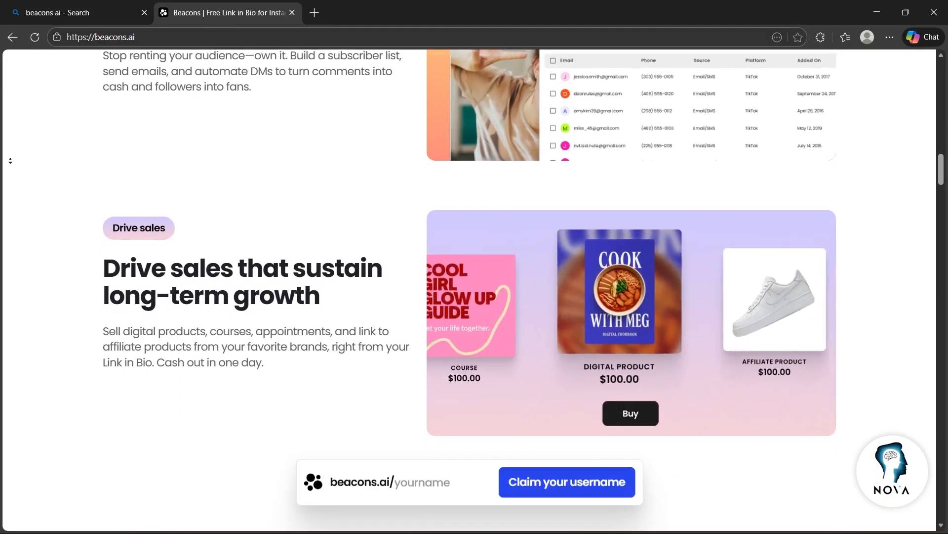
scroll(10, 160, "down", 3)
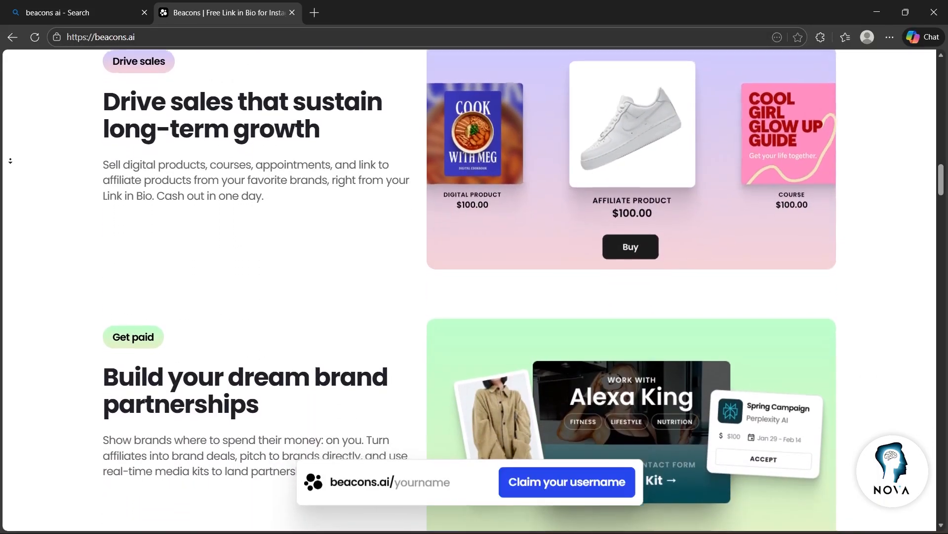
scroll(10, 160, "down", 3)
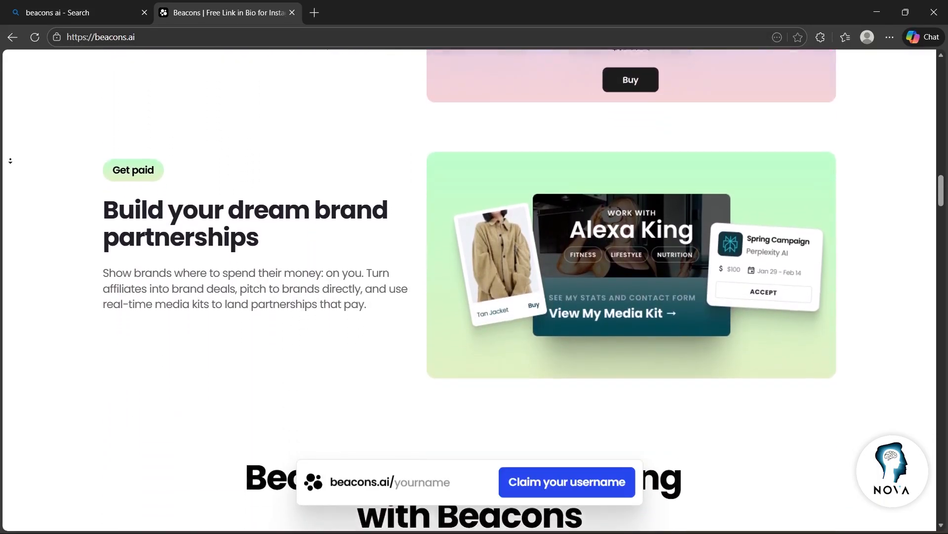
scroll(10, 160, "down", 3)
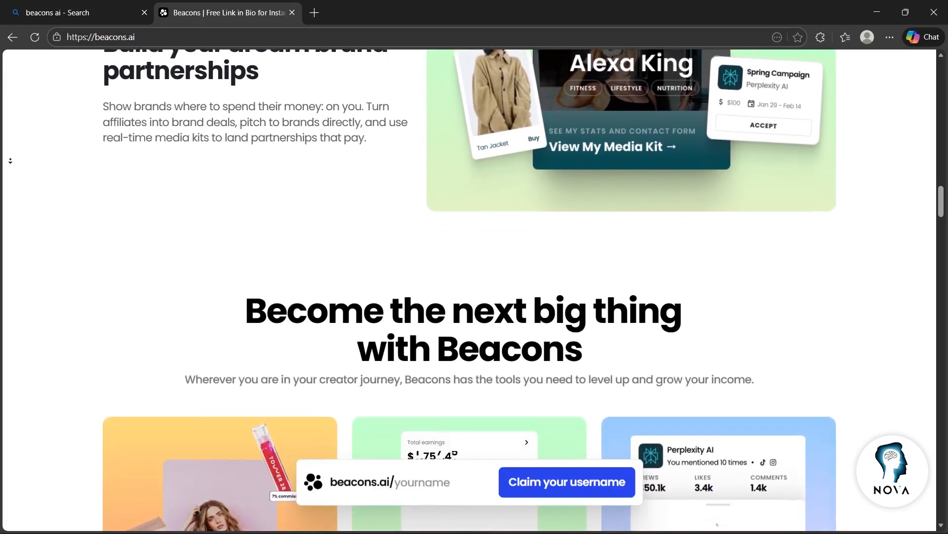
scroll(10, 161, "down", 3)
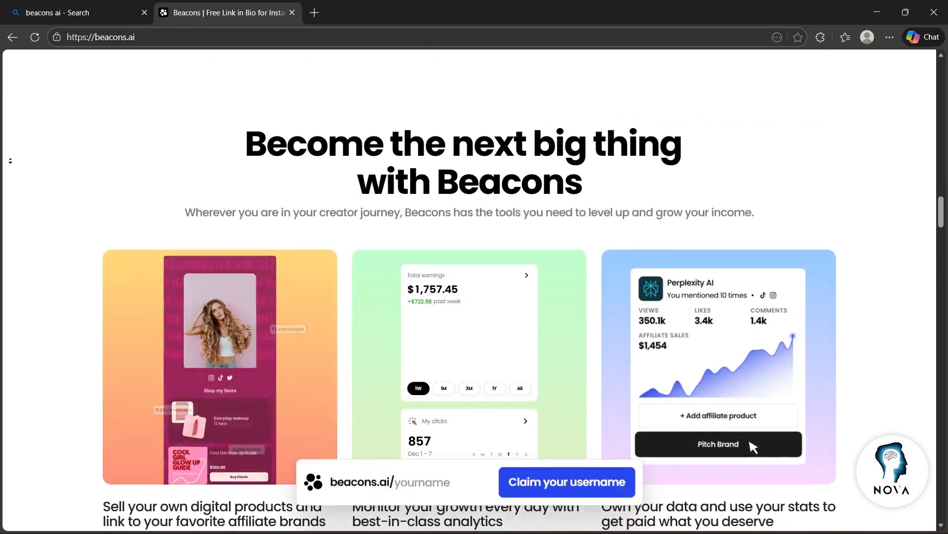
scroll(10, 160, "down", 3)
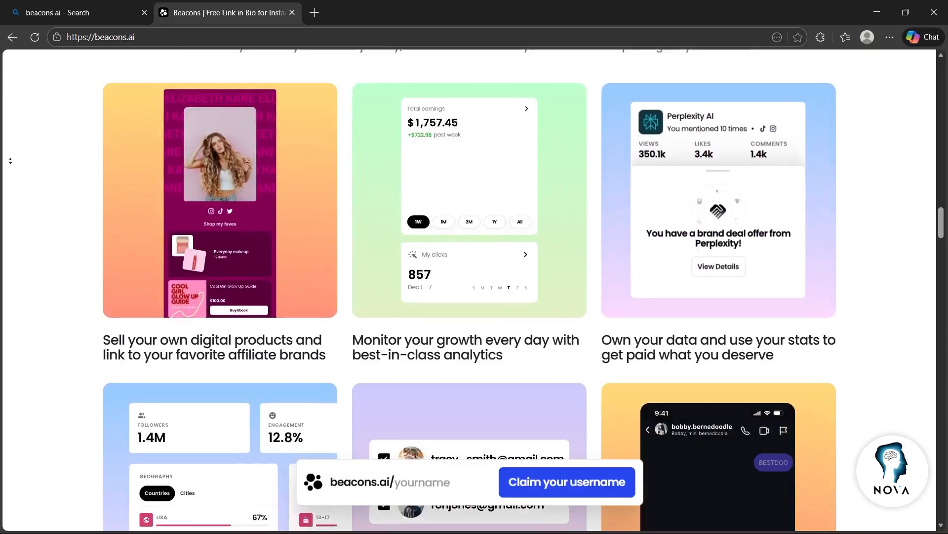
scroll(10, 161, "down", 3)
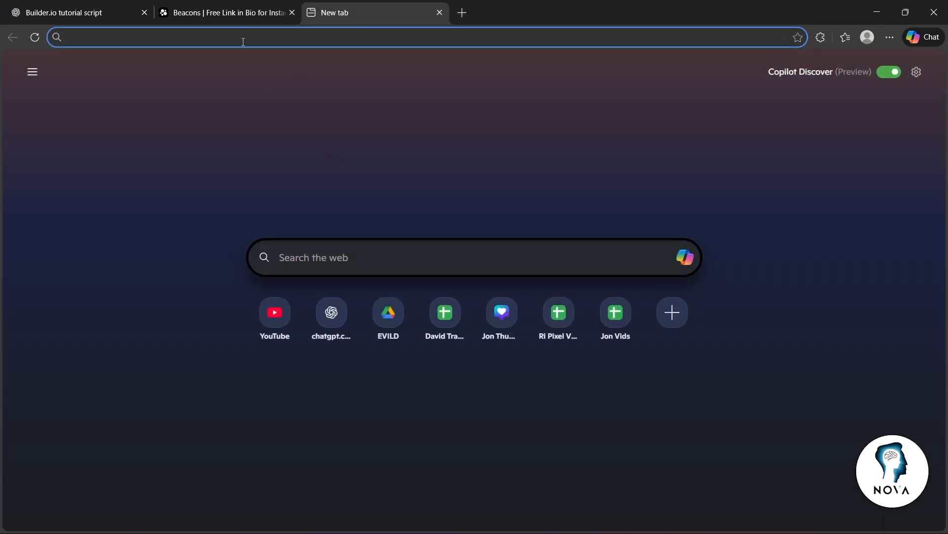
Search the web for "beacons ai", open the Beacons website from the results, and close the surplus browser tabs.
left_click(243, 38)
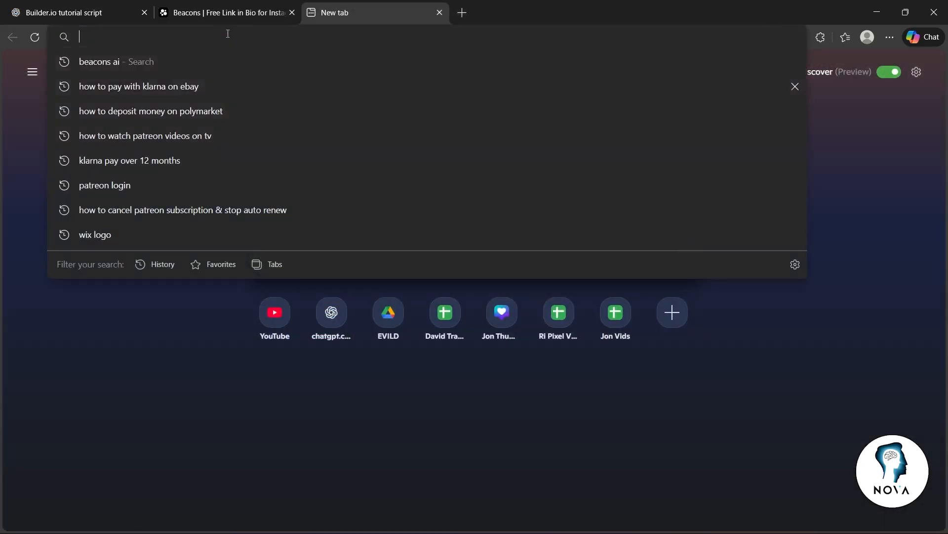
left_click(156, 61)
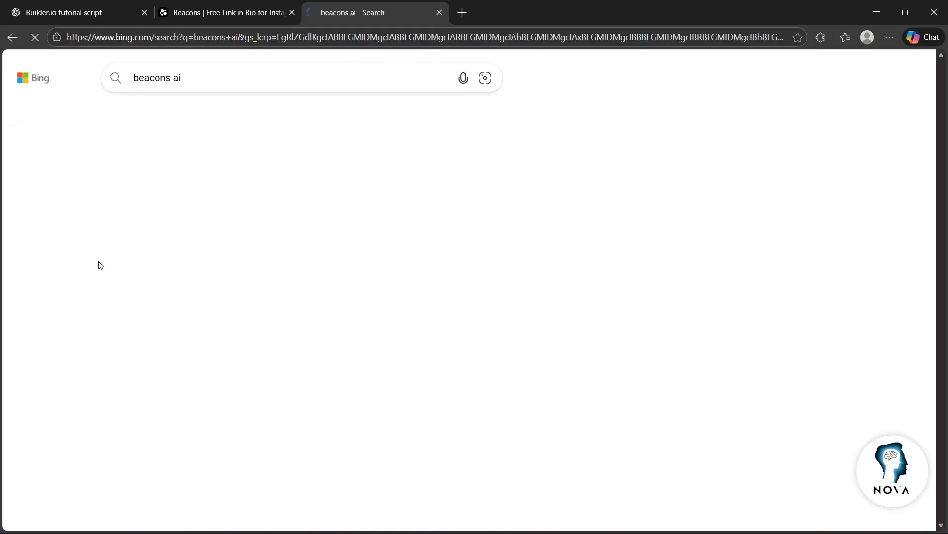
left_click(183, 240)
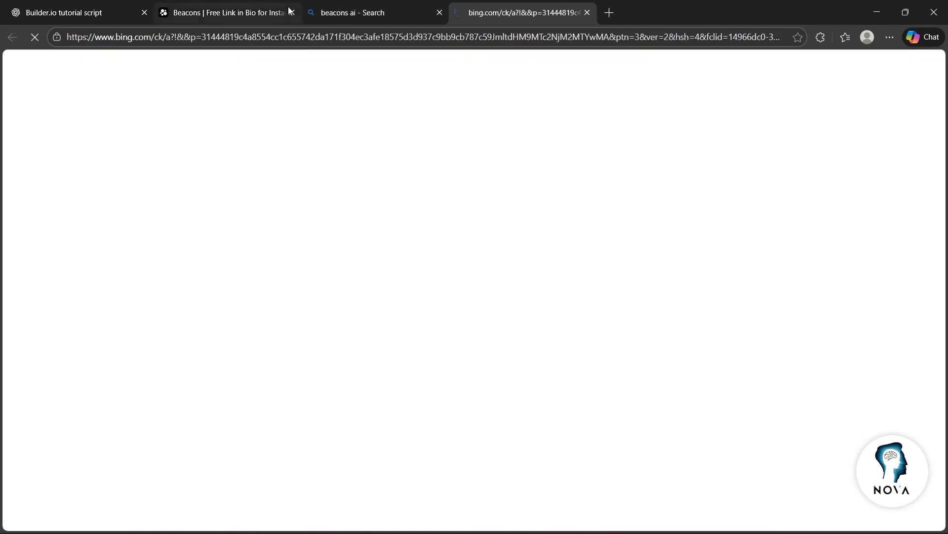
left_click(292, 12)
left_click(292, 12)
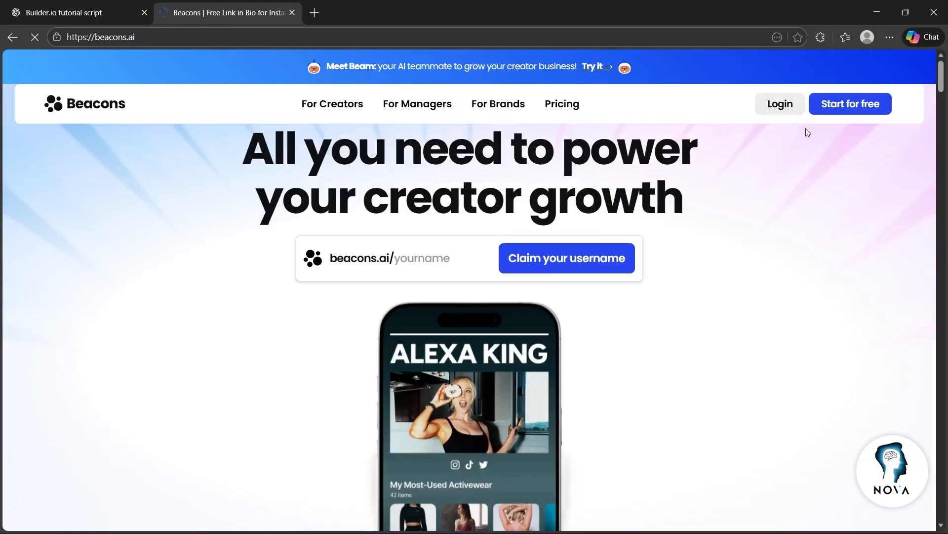
Start a free Beacons sign-up, claim the username johnboii, and sign up with Google.
left_click(840, 105)
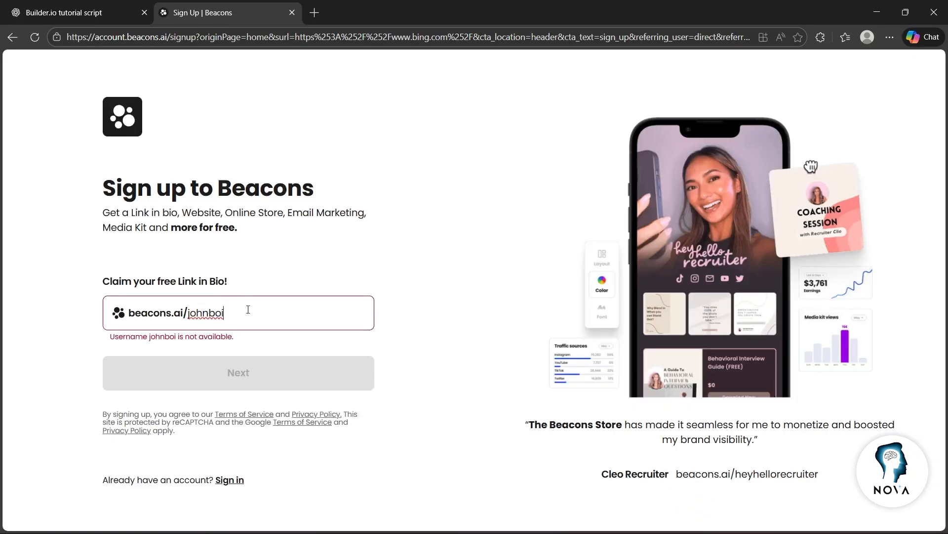
type("i")
left_click(236, 370)
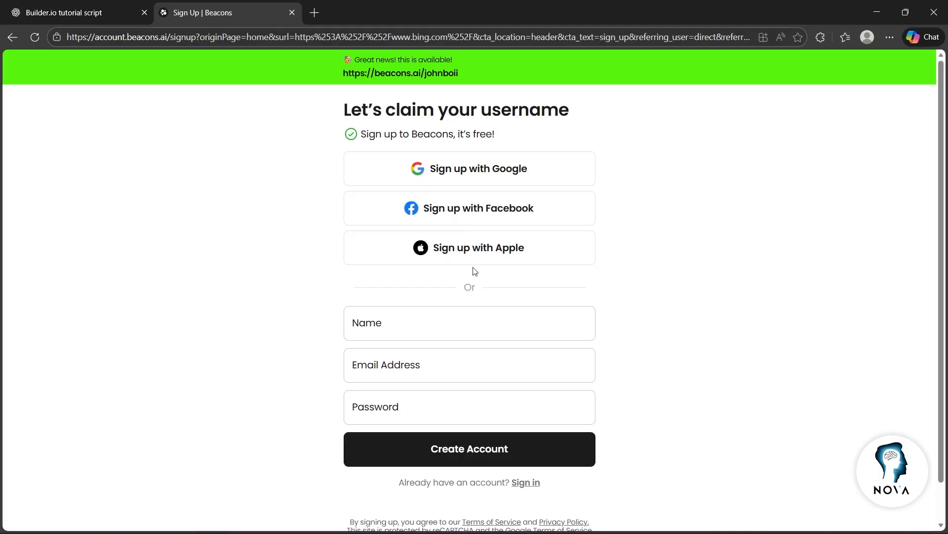
left_click(471, 173)
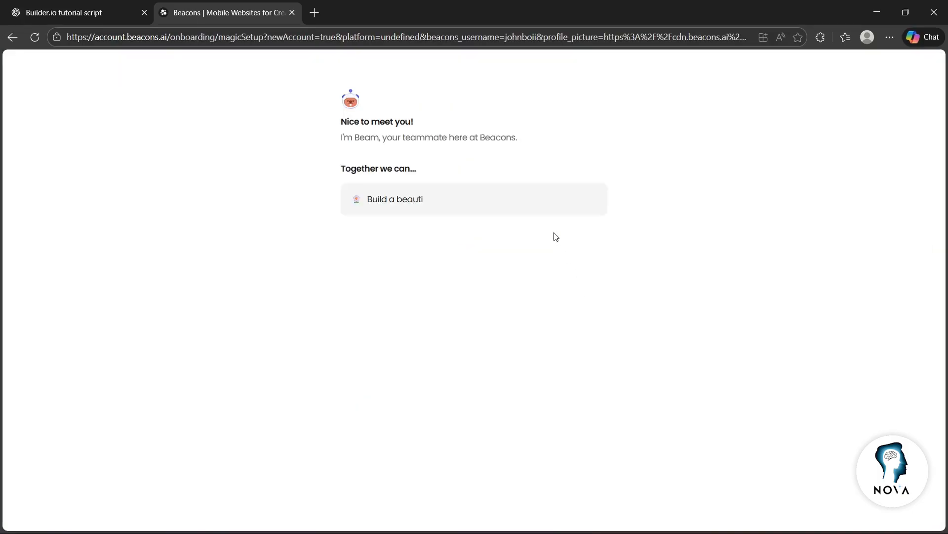
Enter coldcosmicshit as the Instagram username and Uni-verse as the YouTube username in the onboarding, and submit them.
left_click(480, 496)
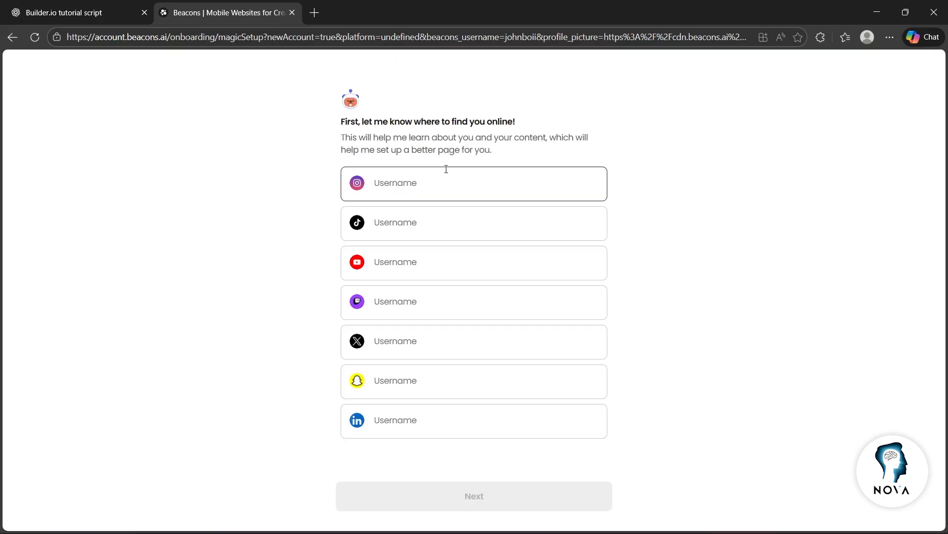
left_click(447, 187)
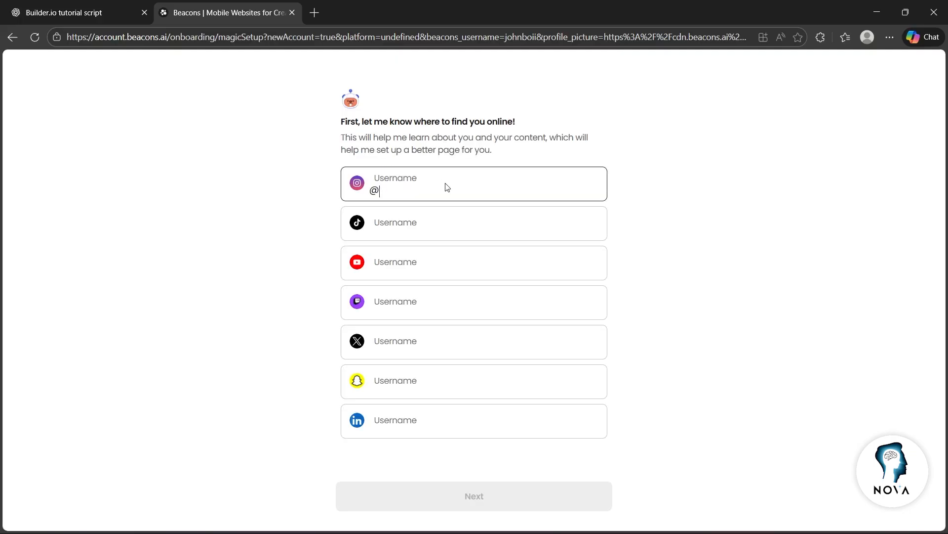
type("coldcosmicshit")
left_click(427, 272)
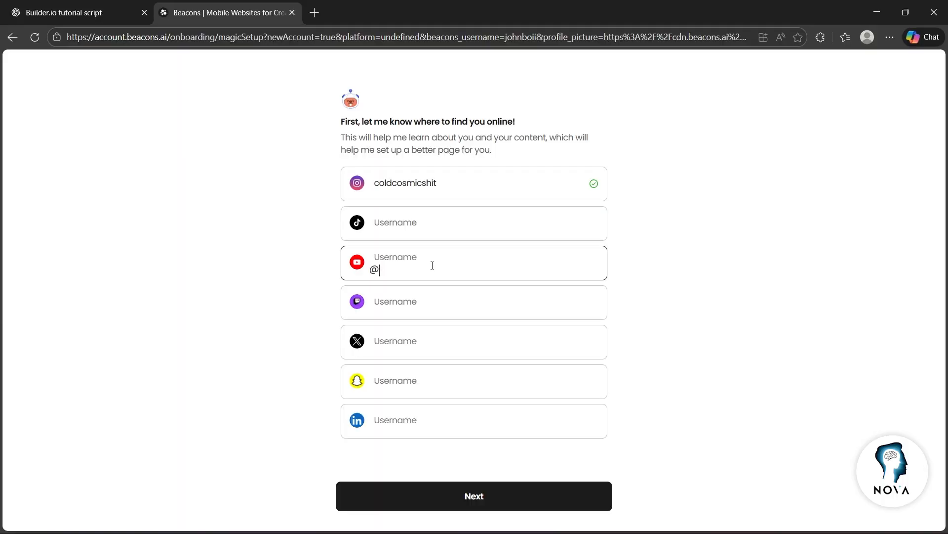
left_click(434, 380)
left_click(484, 495)
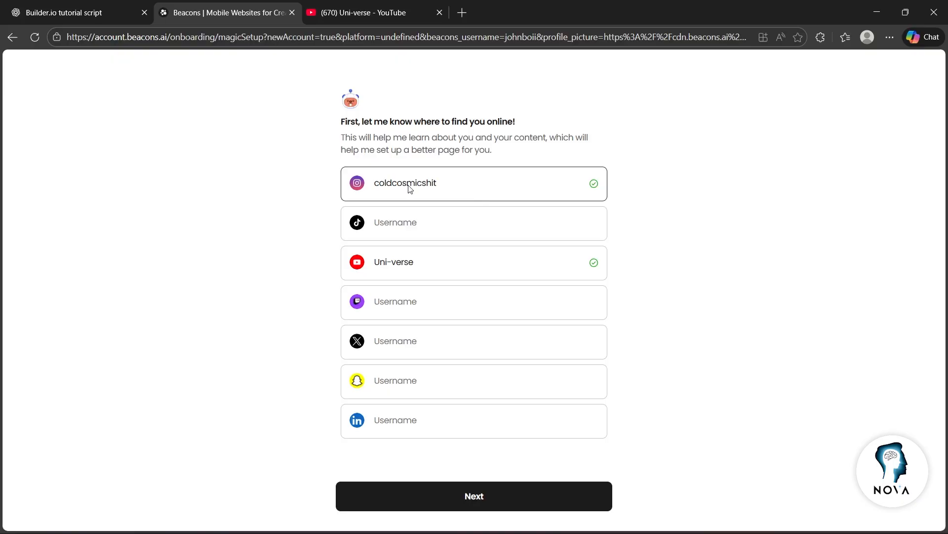
left_click(483, 501)
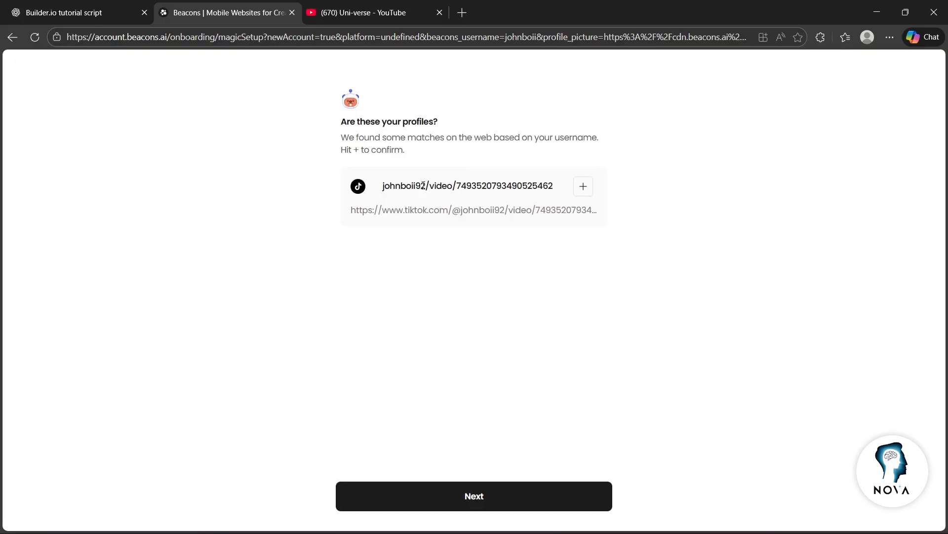
Leave out the suggested TikTok profile, accept the links to highlight, and confirm the profile brief.
left_click(482, 504)
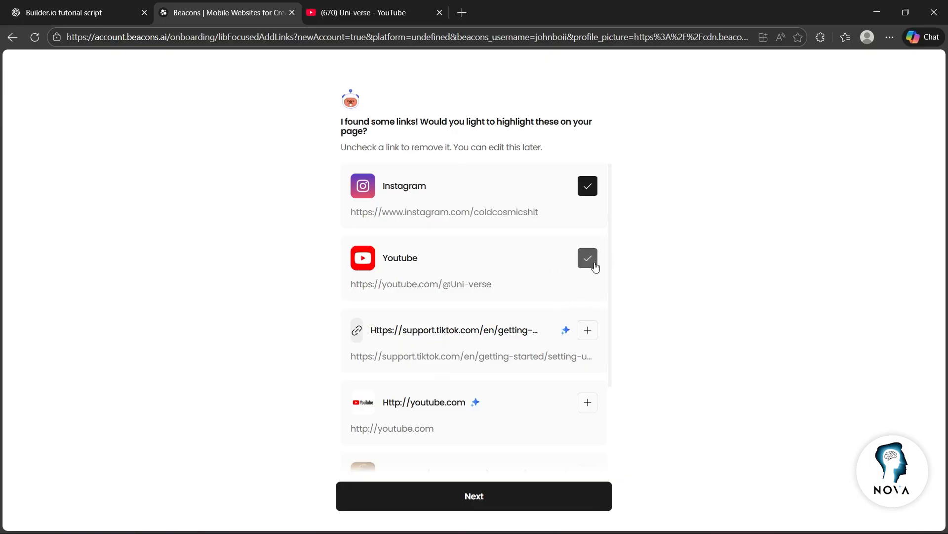
left_click(475, 507)
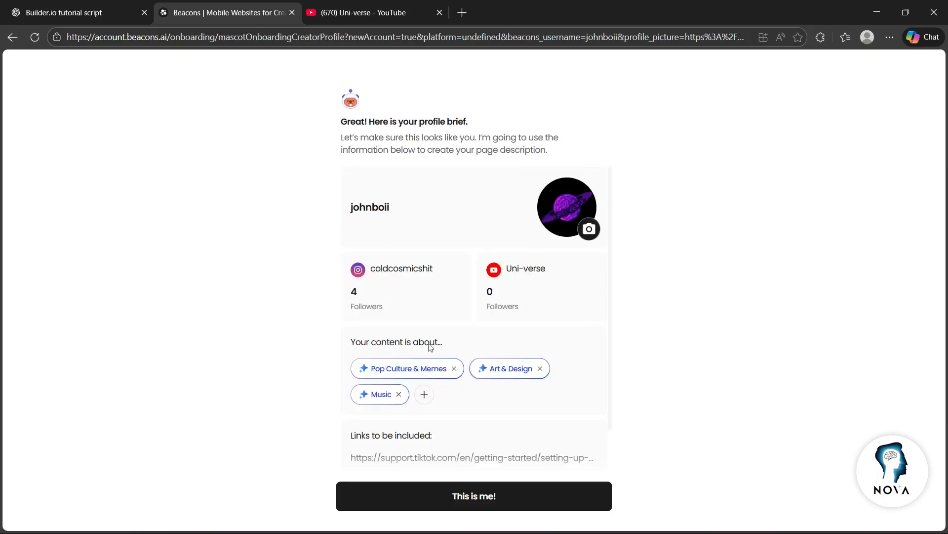
scroll(588, 213, "down", 3)
scroll(570, 254, "up", 3)
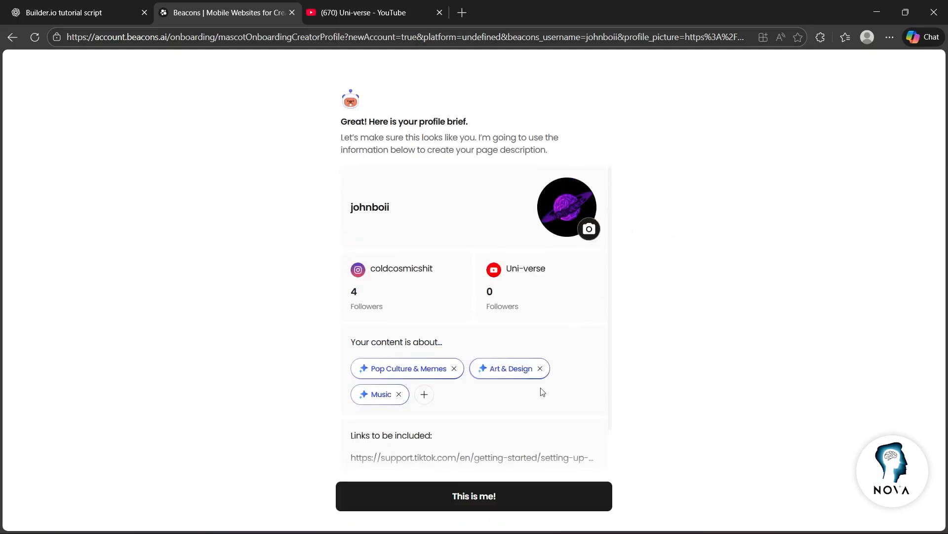
left_click(478, 496)
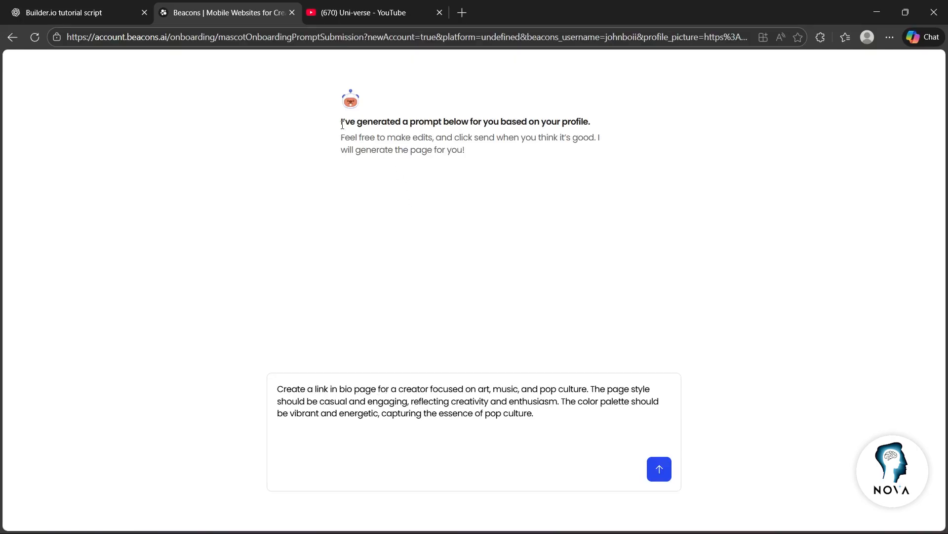
Submit the suggested prompt for an art, music and pop culture page to generate the link in bio designs.
left_click_drag(340, 125, 601, 133)
left_click(488, 287)
left_click(656, 466)
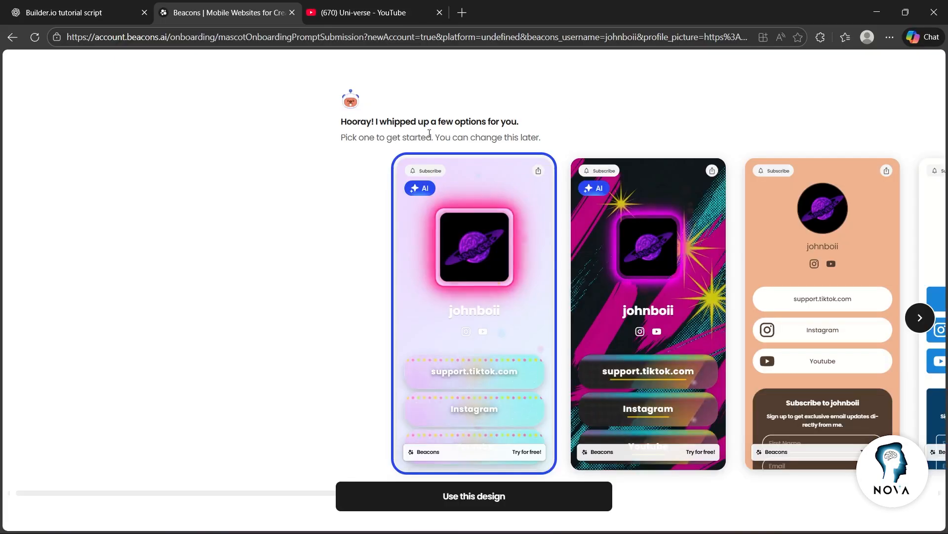
Compare the generated page designs and use the dark AI design with magenta strokes and yellow stars.
scroll(512, 257, "right", 5)
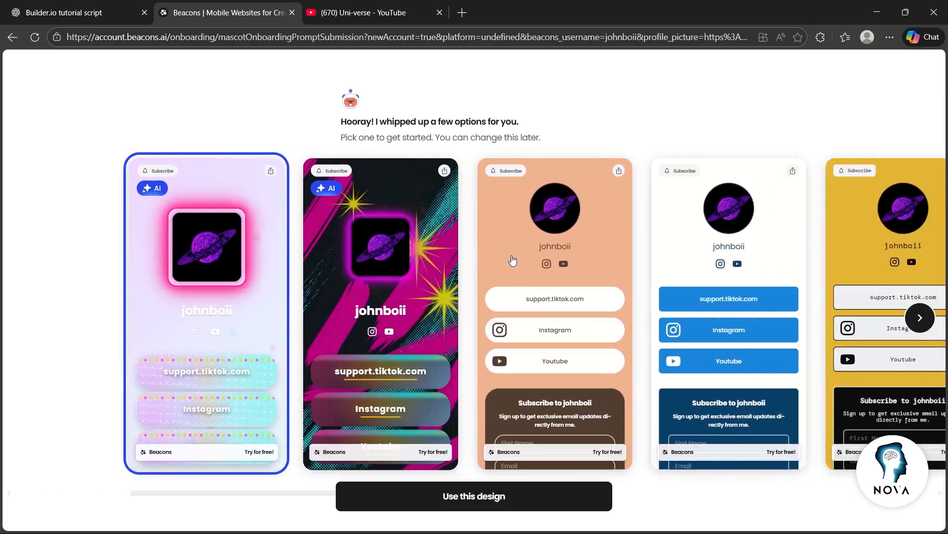
scroll(512, 260, "right", 8)
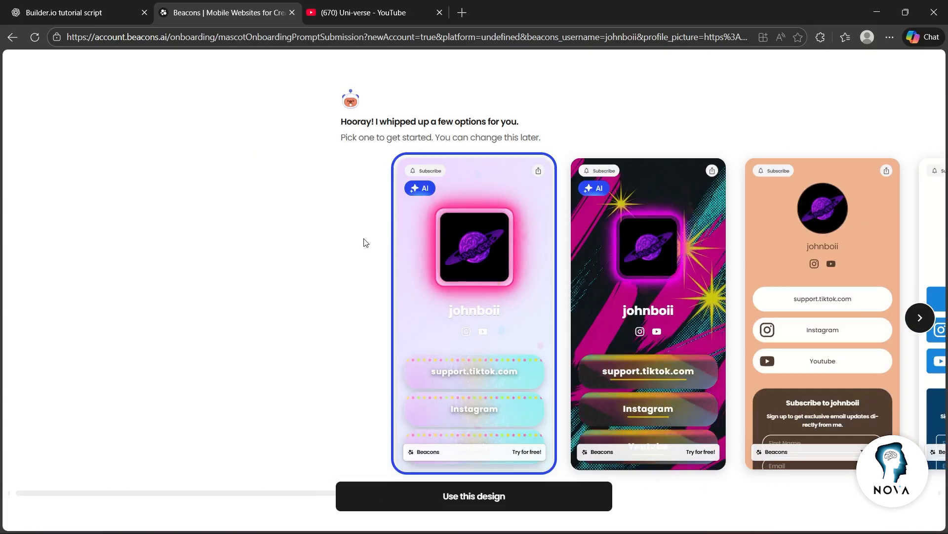
scroll(521, 269, "right", 12)
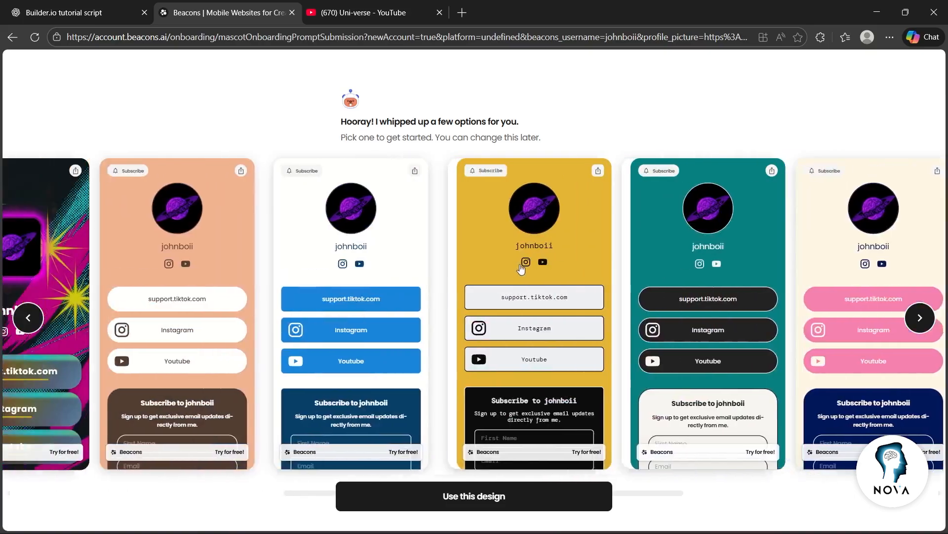
scroll(522, 269, "left", 9)
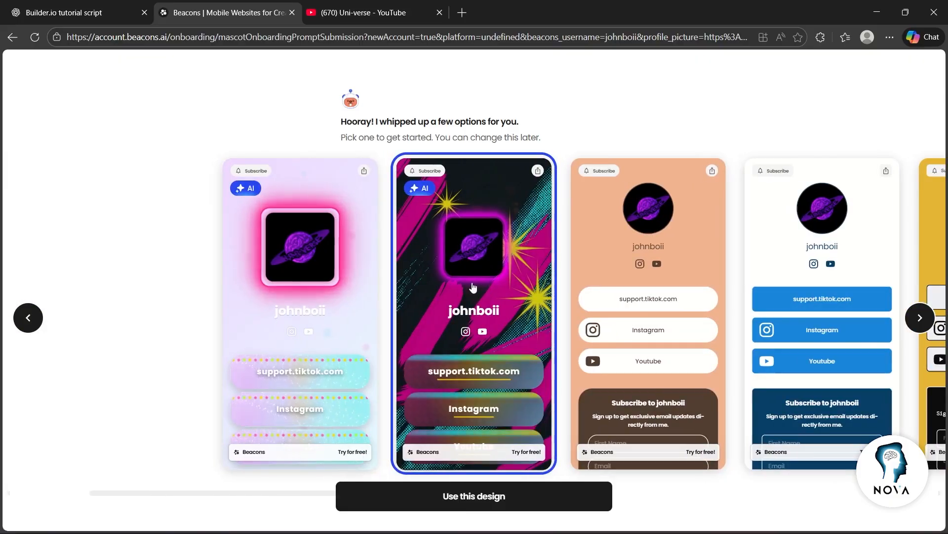
left_click(475, 496)
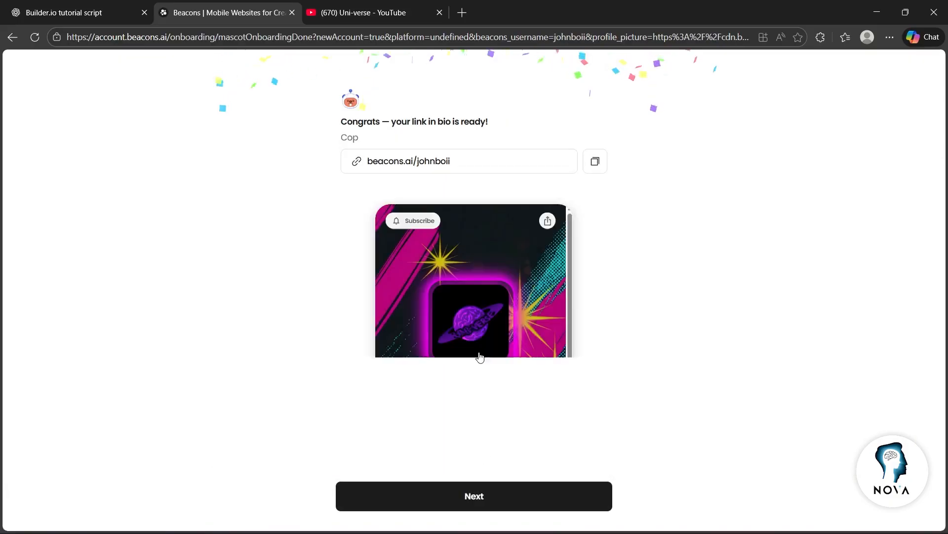
Continue past the finished-page screen and decline the Creator Plus and custom domain offers.
left_click(481, 503)
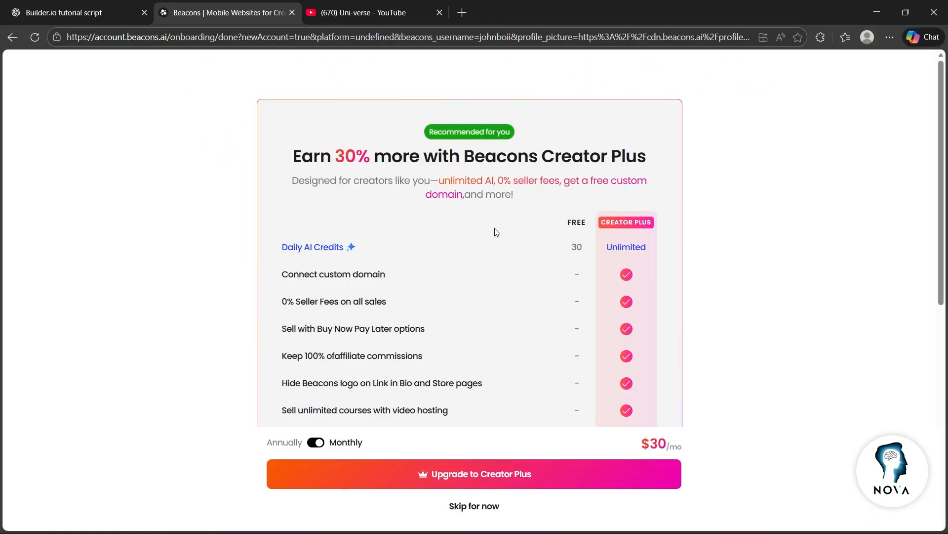
left_click(480, 474)
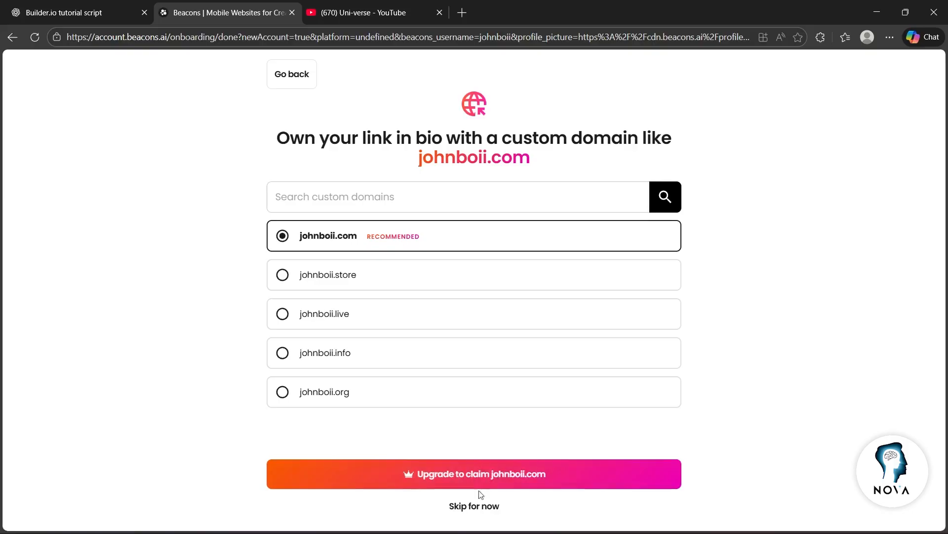
left_click(480, 506)
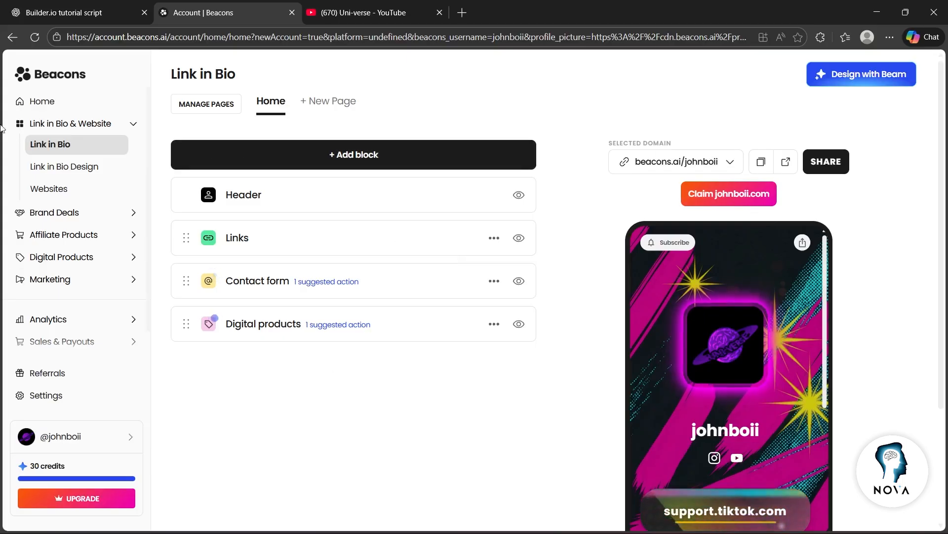
Open the Home dashboard and display the Total Earnings chart in its analytics.
left_click(66, 102)
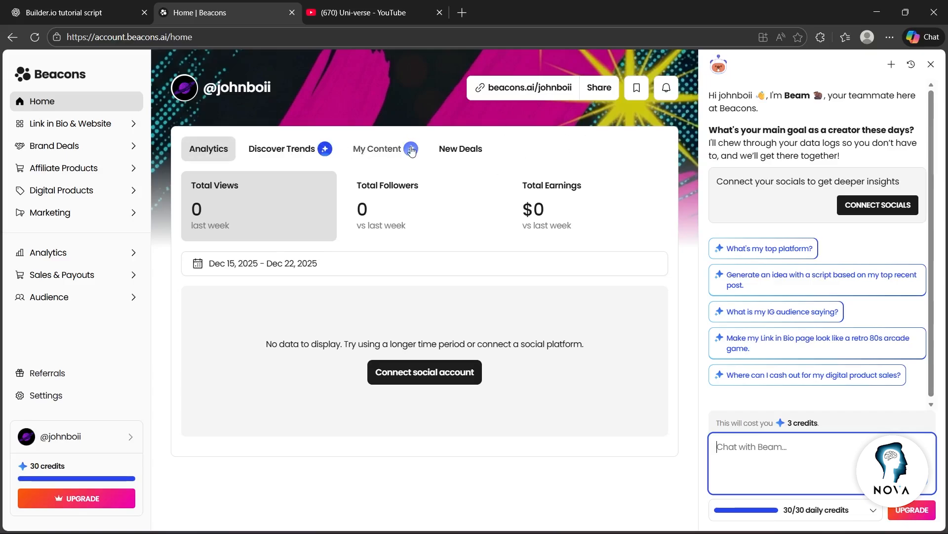
left_click_drag(514, 183, 603, 187)
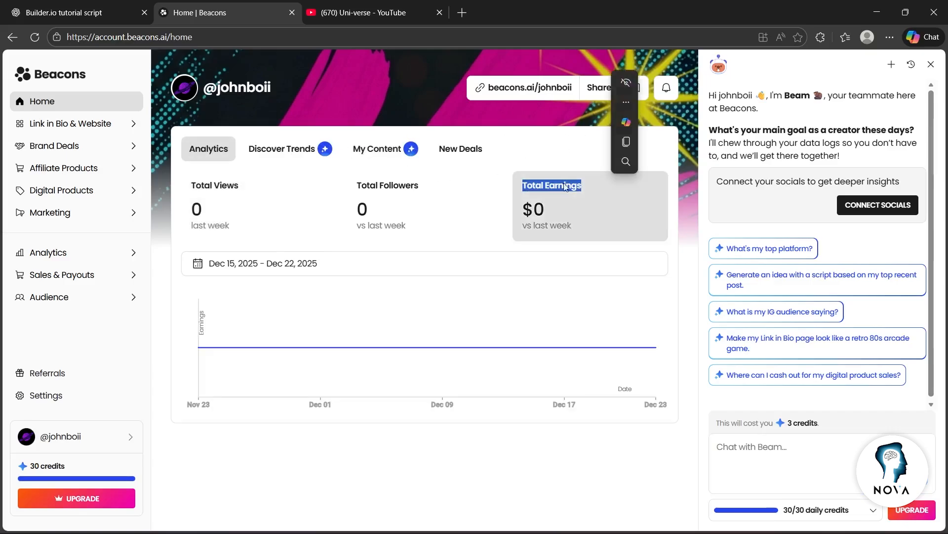
Display the Total Followers view and the Total Views chart in the Home analytics.
left_click(365, 192)
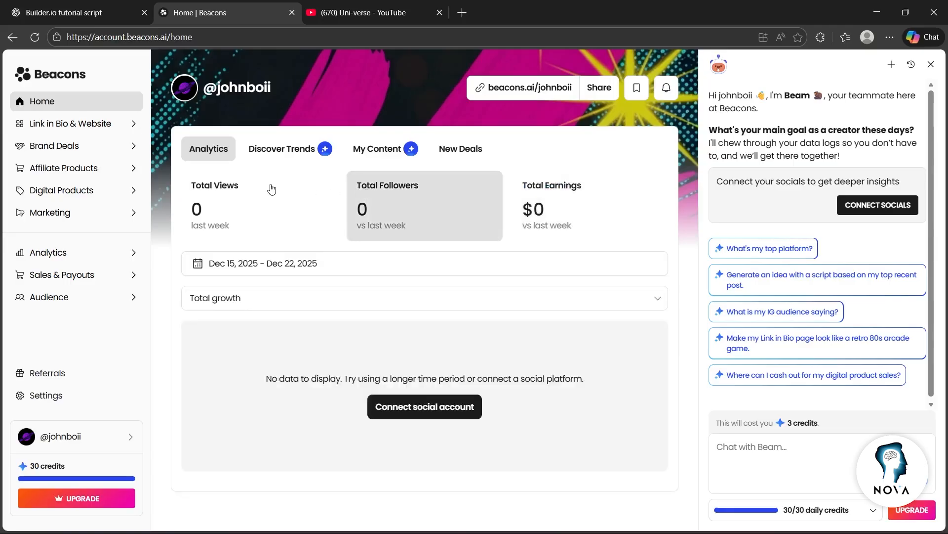
left_click(238, 196)
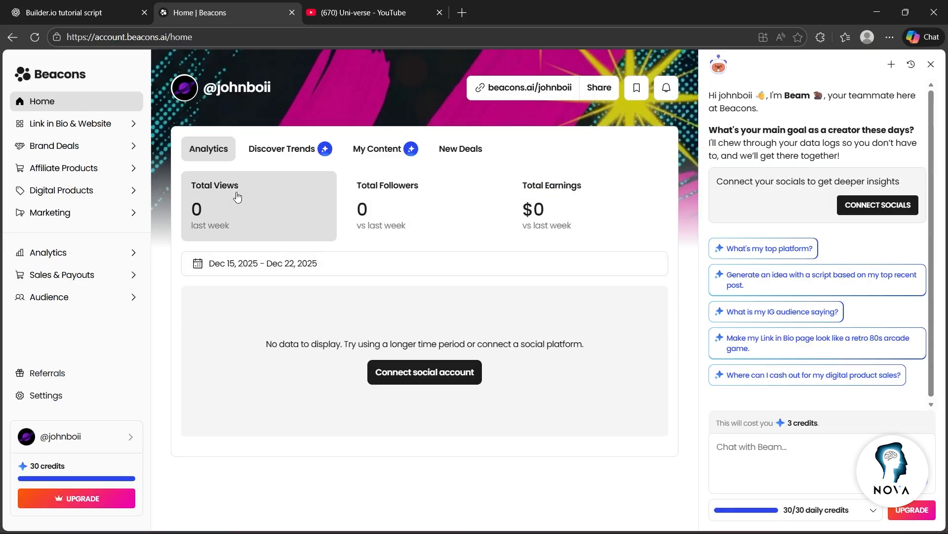
Open the Link in Bio editor and close the Beam assistant chat.
left_click(53, 128)
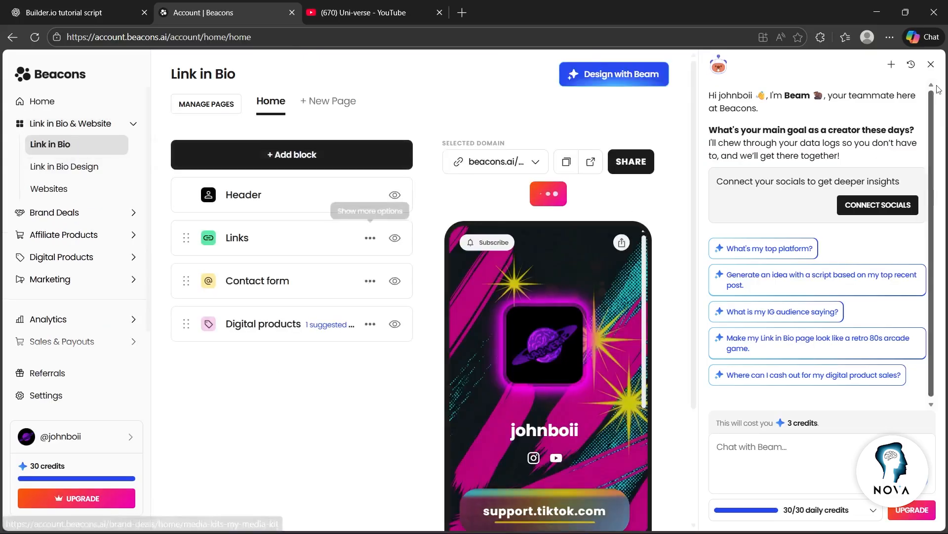
left_click(932, 65)
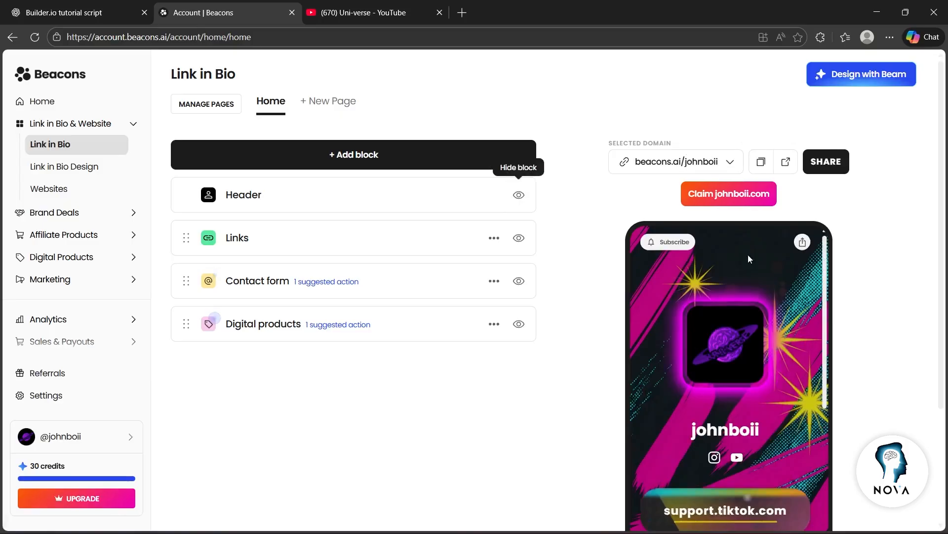
Examine the page preview and the links in its Links block, and return to the Link in Bio block list.
scroll(765, 306, "down", 5)
scroll(783, 350, "up", 5)
left_click(715, 295)
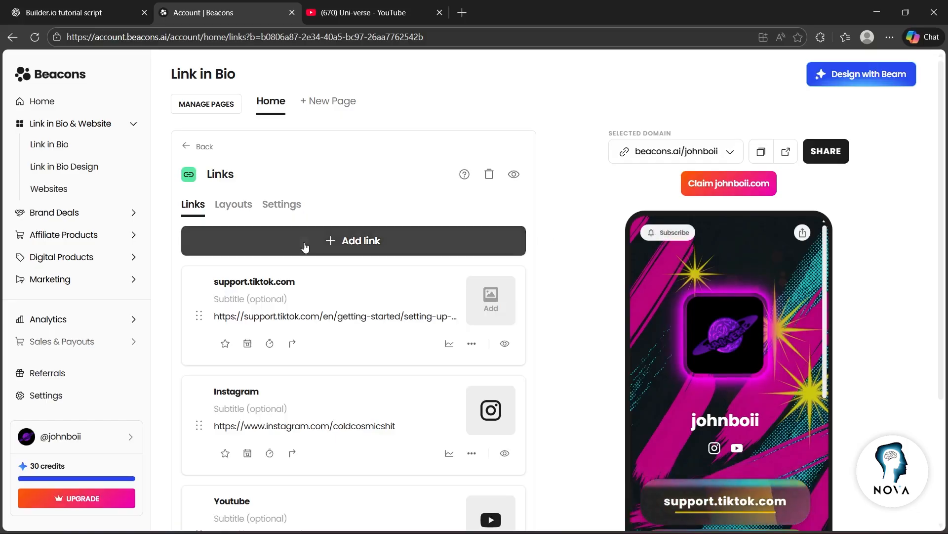
left_click(53, 145)
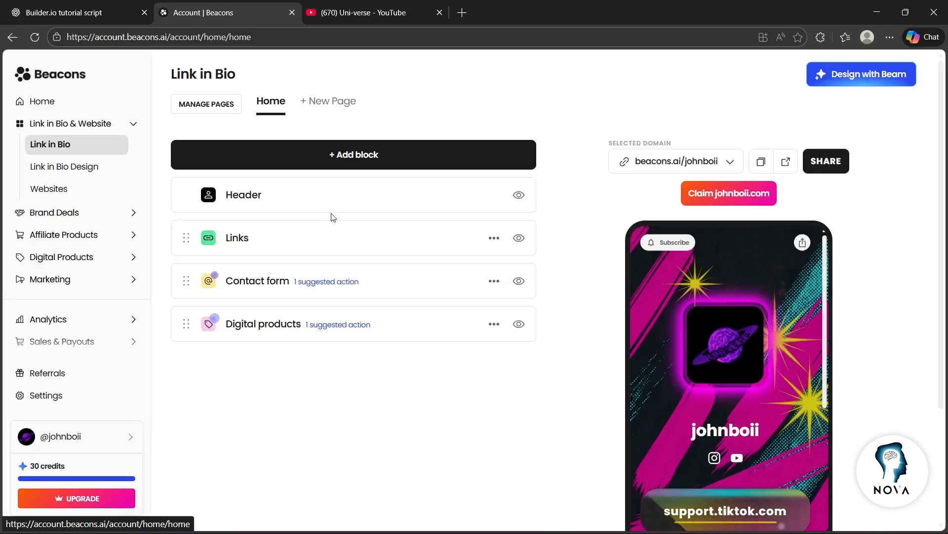
Open the page header for editing and replace the profile photo with the portrait of a man holding a phone.
left_click(730, 336)
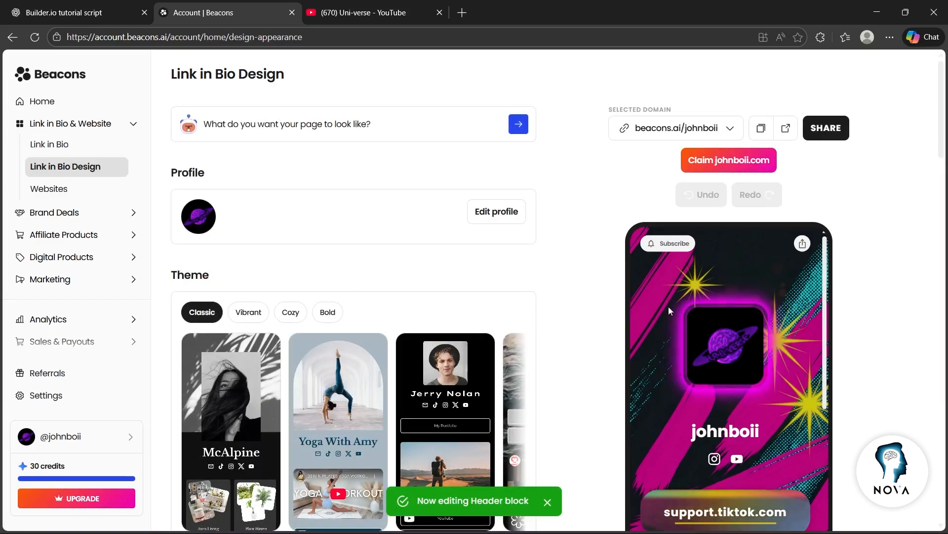
left_click(491, 212)
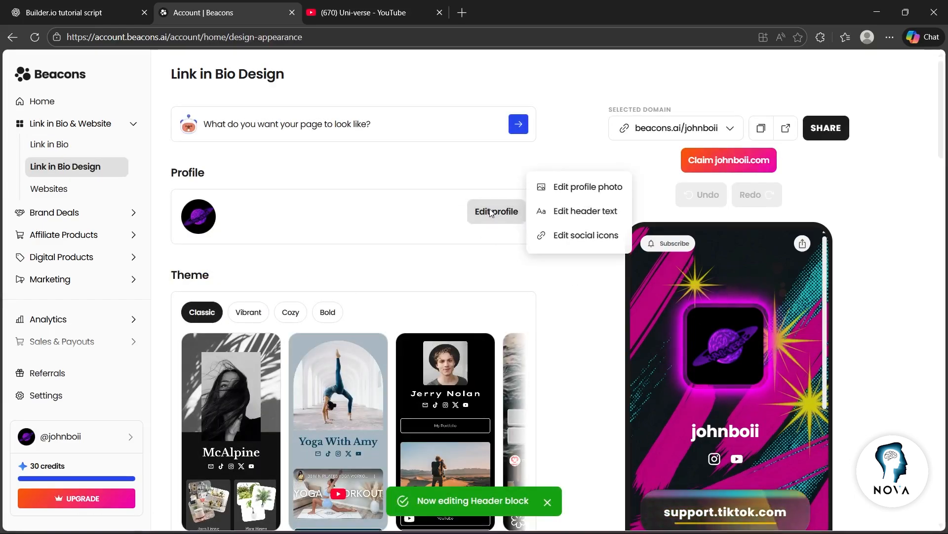
left_click(568, 191)
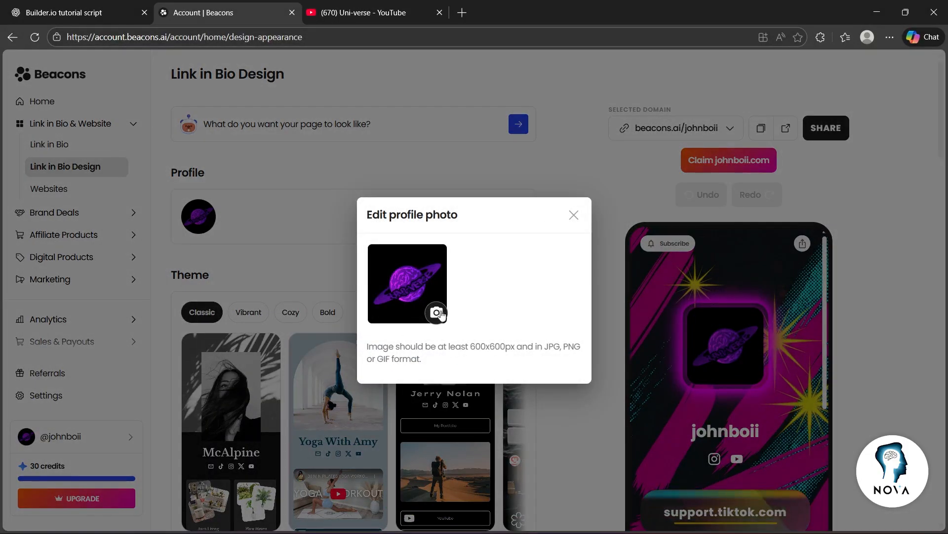
left_click(436, 313)
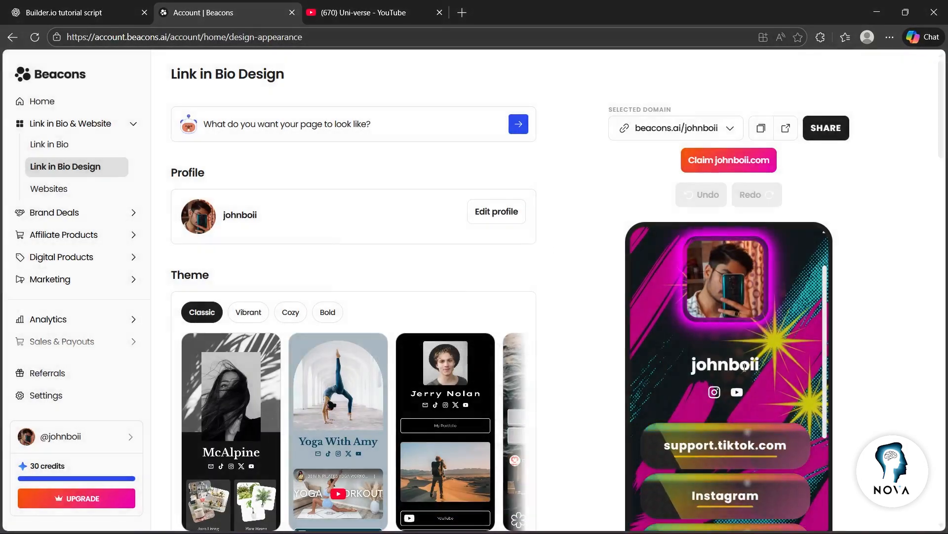
Set the header text to Name, enter the new display name, and write the bio "Get in touch for more gaming tips!".
left_click(494, 211)
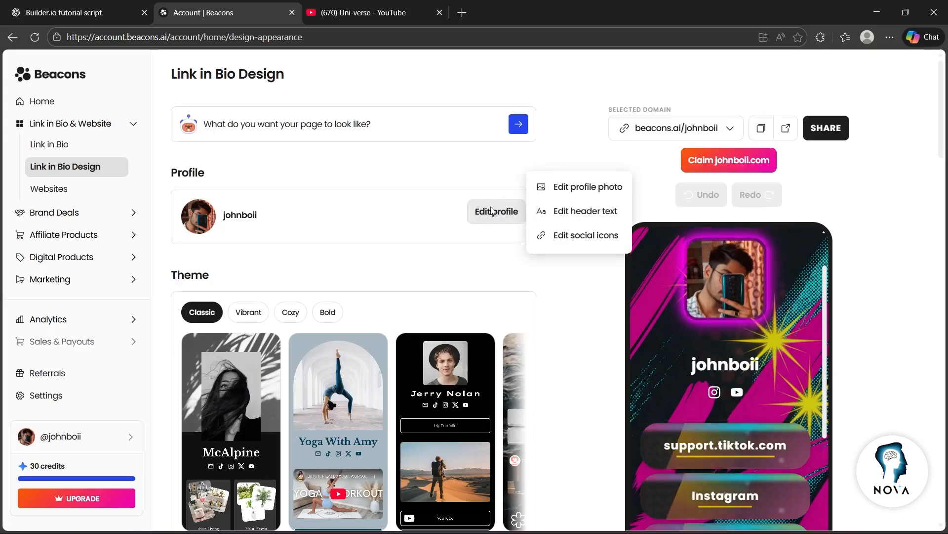
left_click(575, 212)
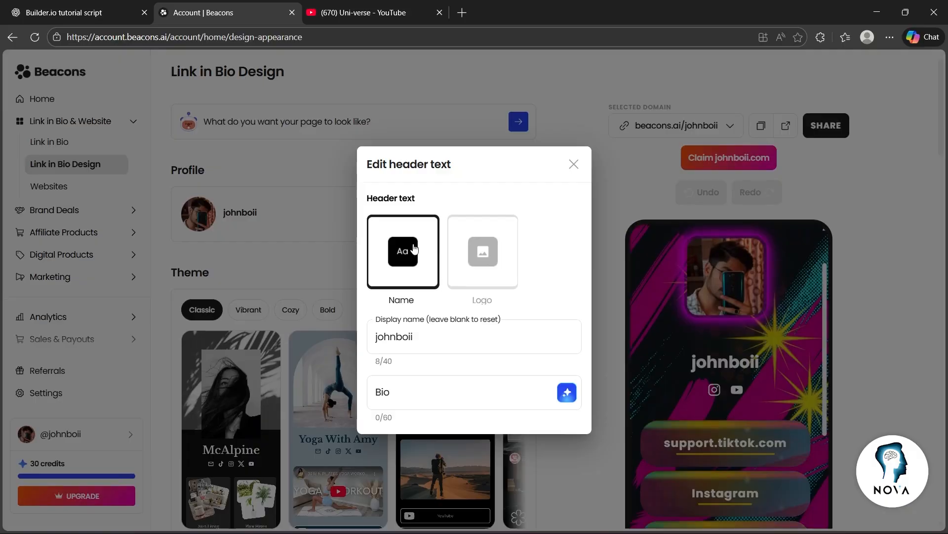
left_click(471, 244)
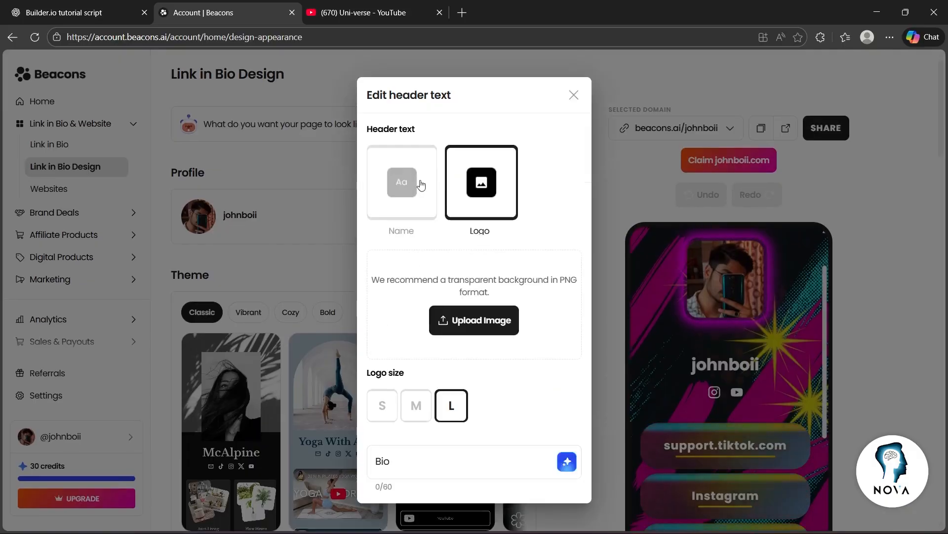
left_click(417, 183)
left_click_drag(444, 339, 336, 338)
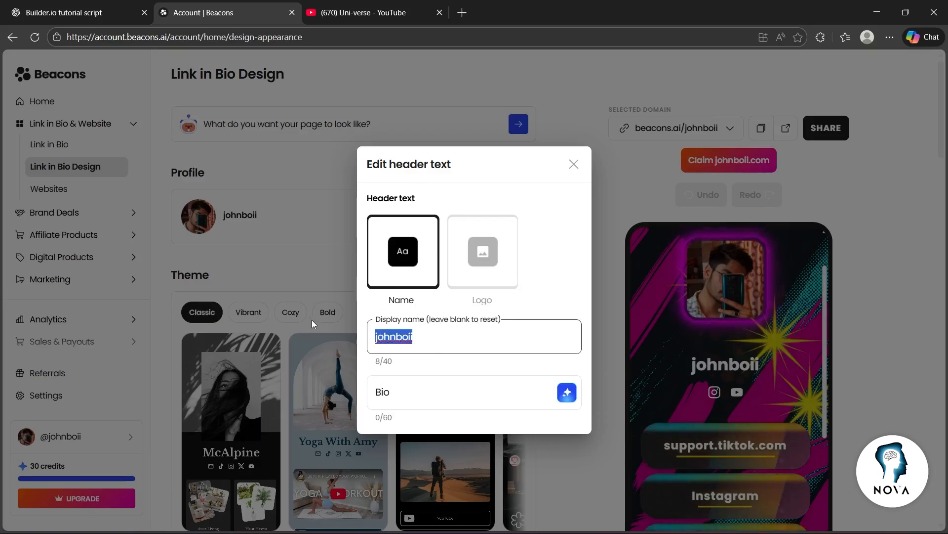
type("Raunak")
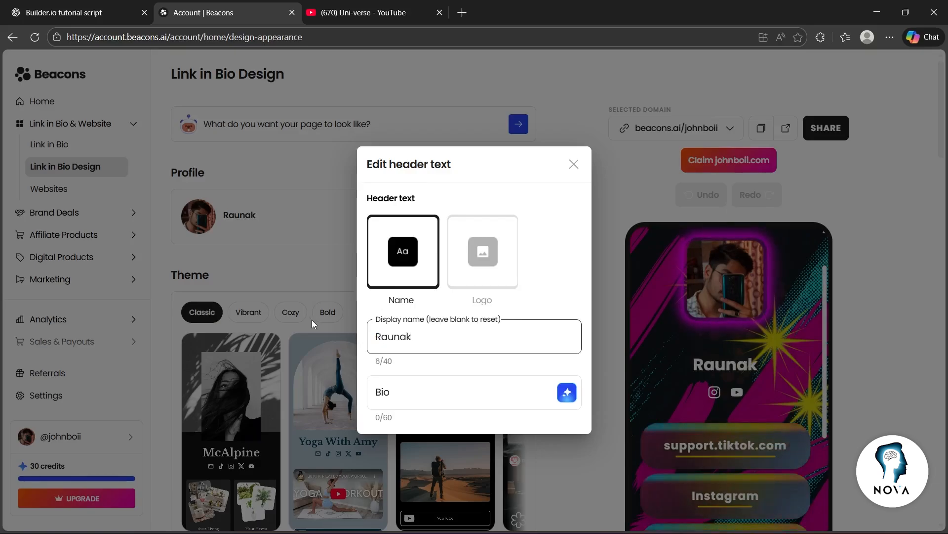
key("Tab")
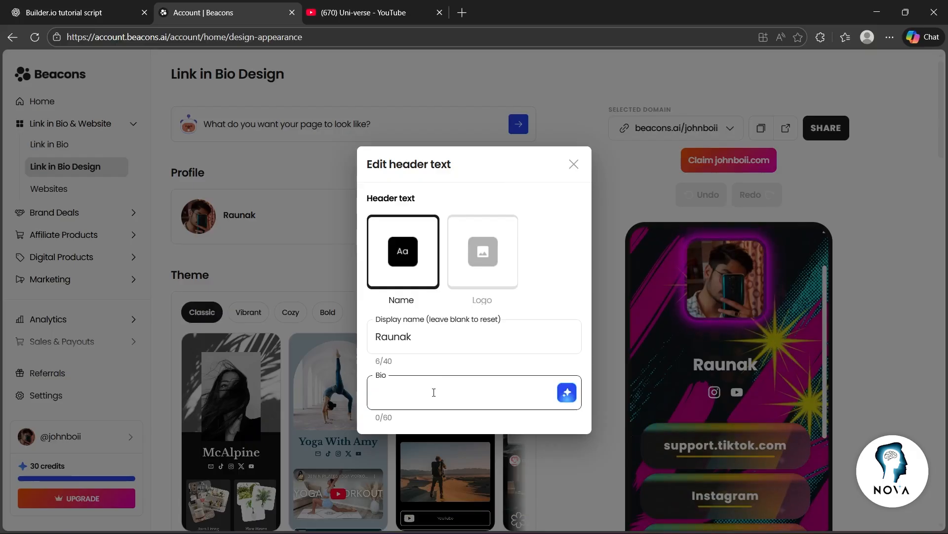
type("Get in touch for more gaming tips!")
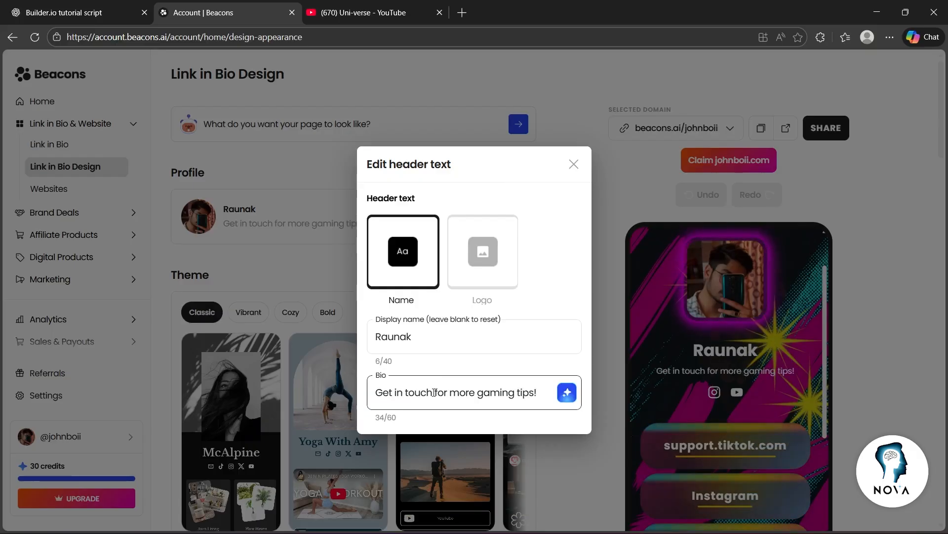
Replace the bio with AI-generated text created from the prompt "Get in touch for more gaming tips!".
left_click(568, 394)
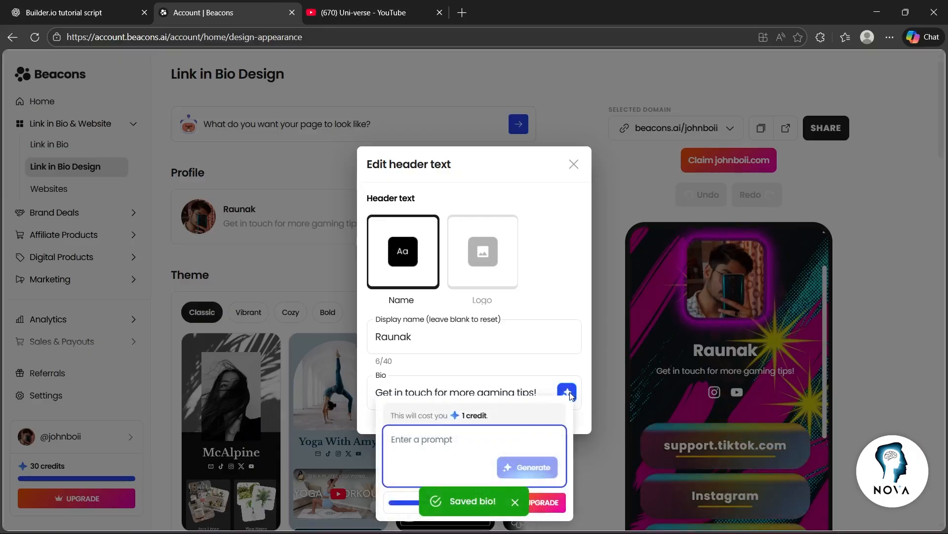
left_click(542, 392)
left_click_drag(543, 392, 245, 375)
key("ctrl+c")
key("BackSpace")
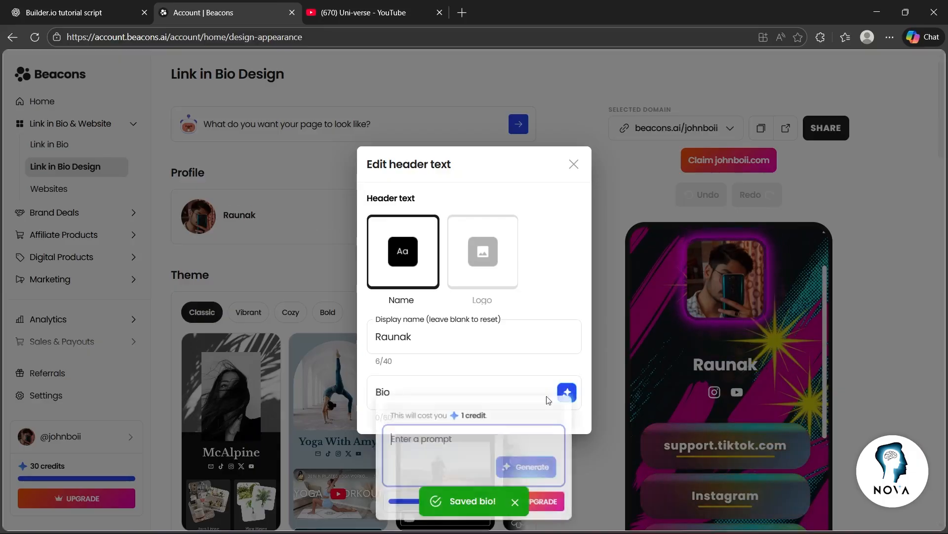
key("ctrl+v")
left_click(527, 467)
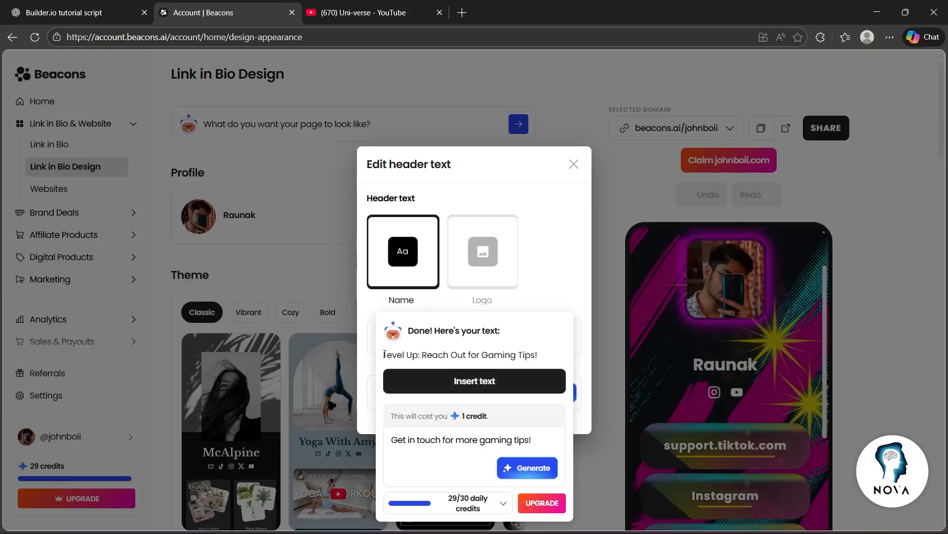
left_click(482, 382)
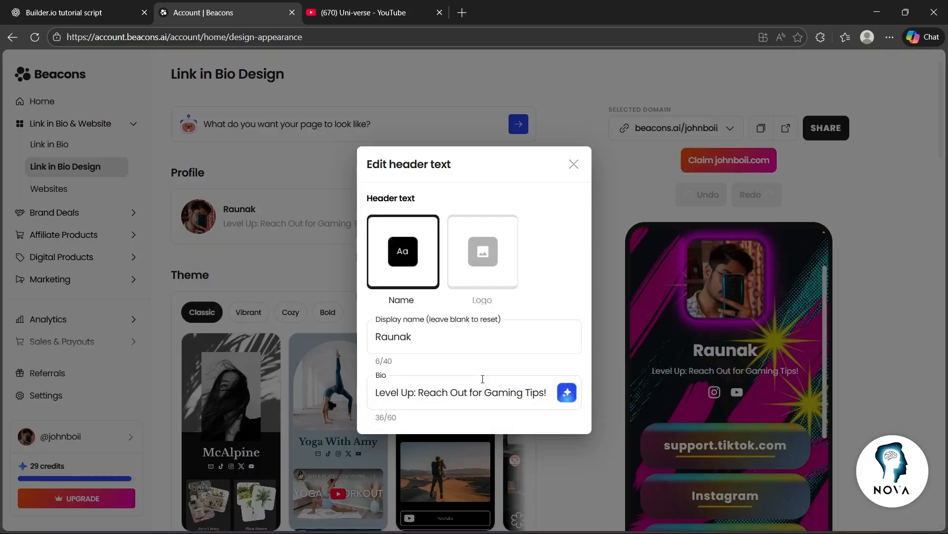
left_click(482, 251)
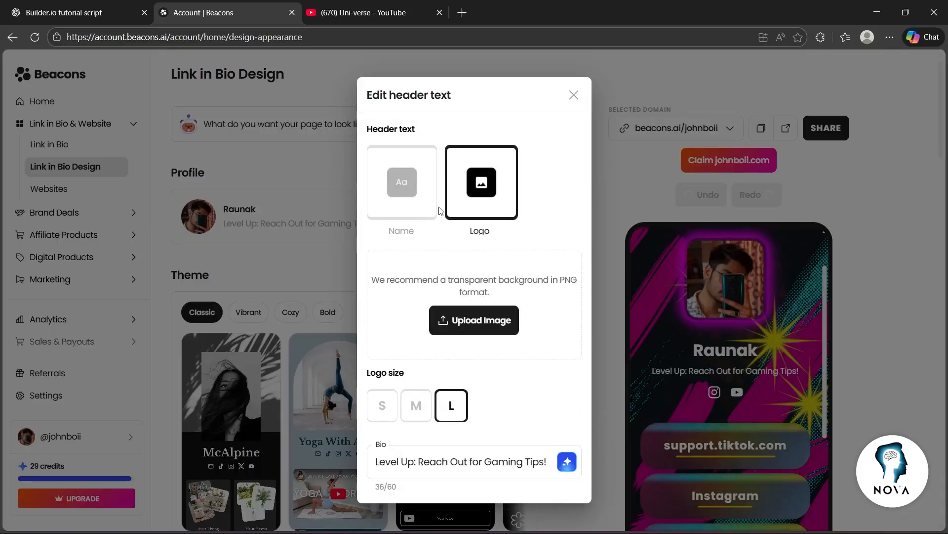
left_click(473, 321)
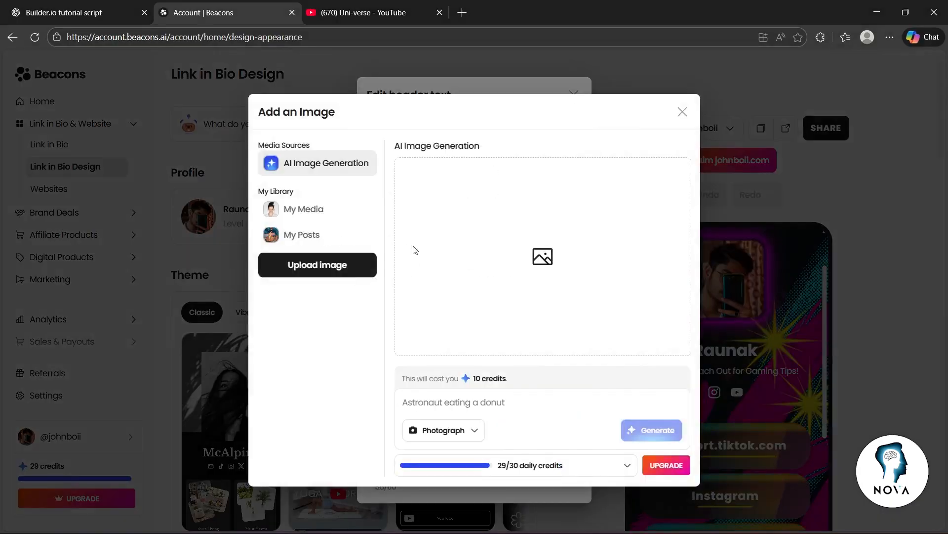
left_click(315, 267)
left_click(373, 244)
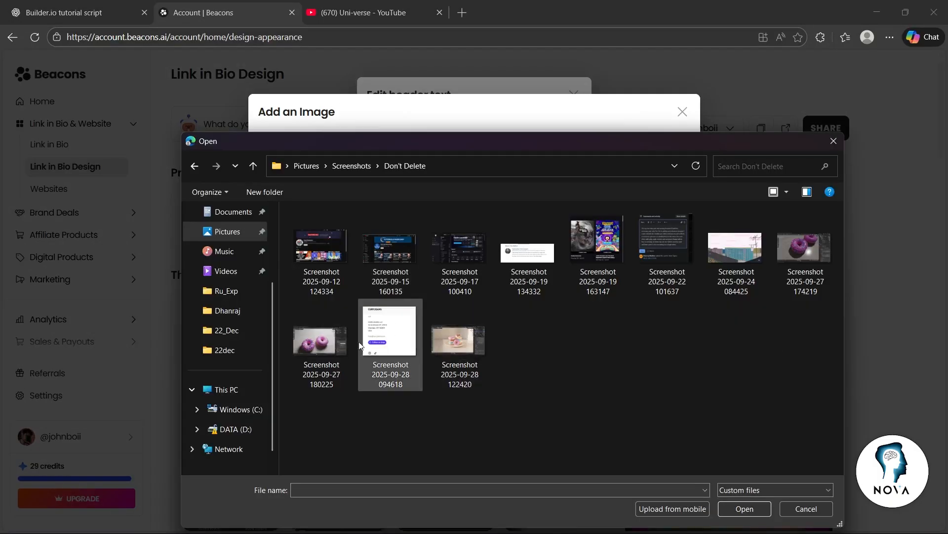
double_click(298, 335)
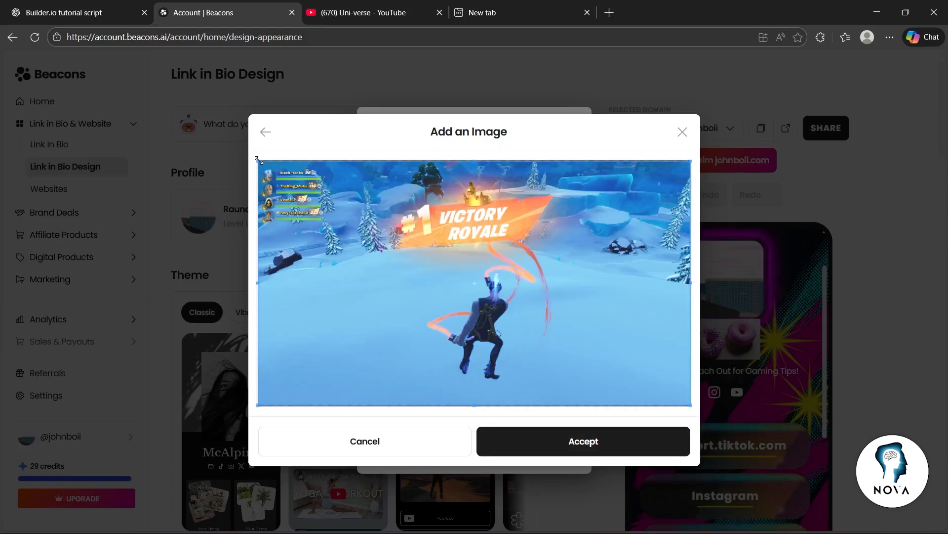
Crop the Victory Royale image to the banner and character, accept it as the header logo, and close the header text dialog.
left_click_drag(257, 160, 390, 172)
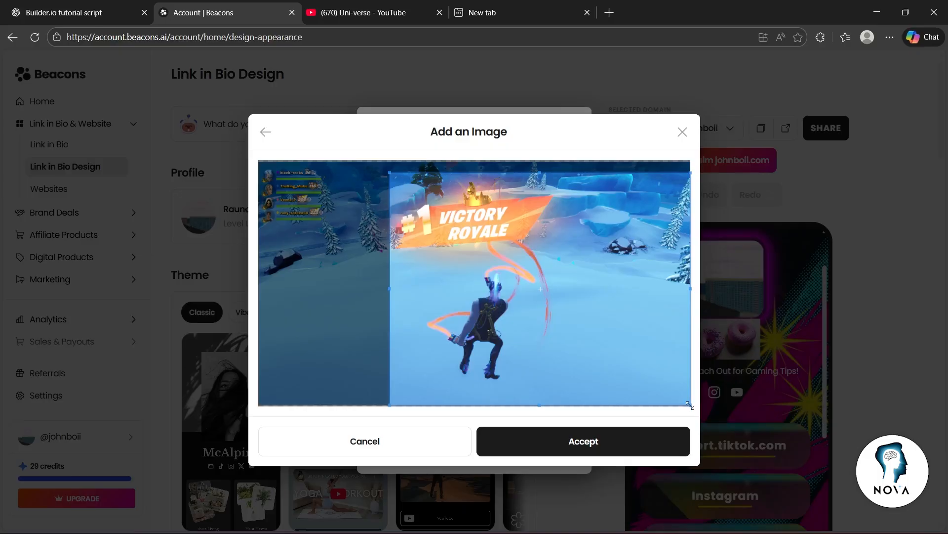
left_click_drag(690, 405, 574, 385)
left_click(599, 442)
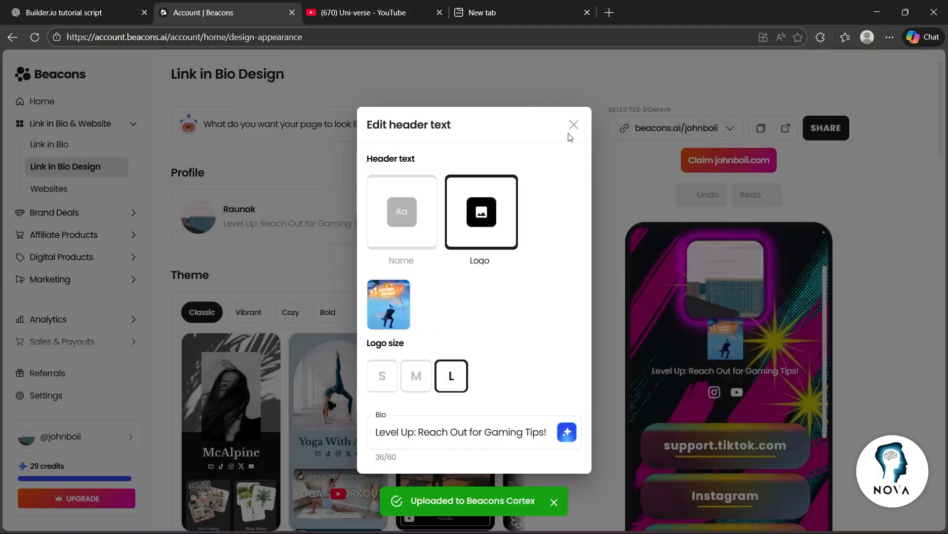
left_click(570, 124)
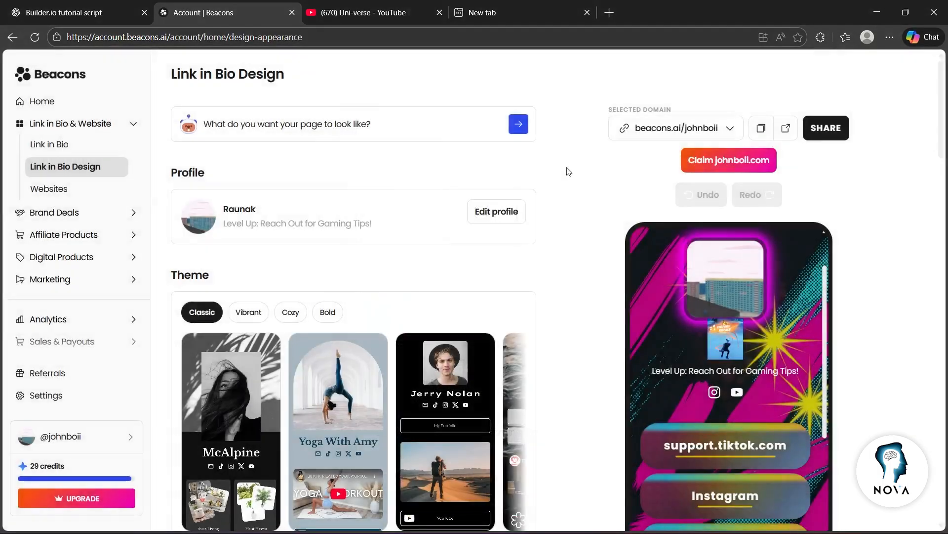
Examine the updated header in the page preview and the Theme section of the Link in Bio Design page.
left_click(736, 270)
scroll(718, 339, "down", 1)
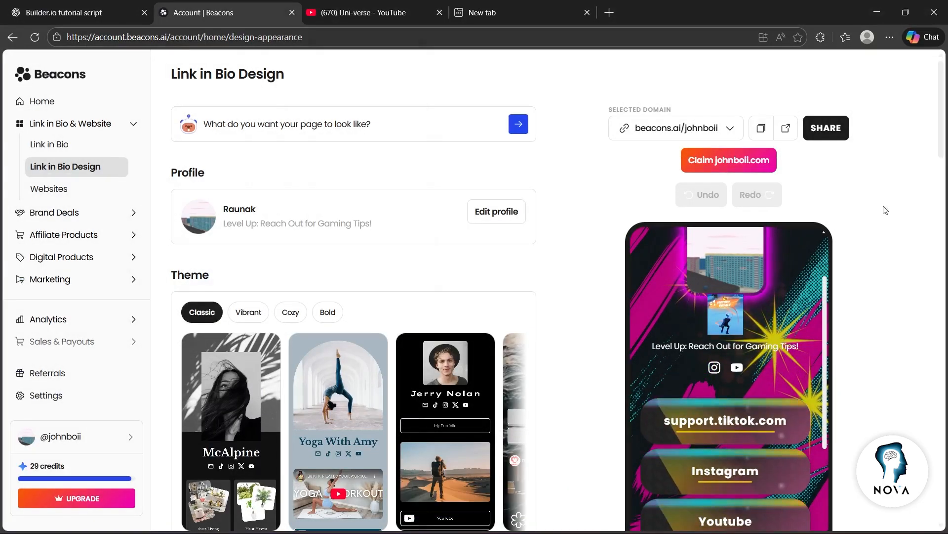
scroll(885, 210, "down", 2)
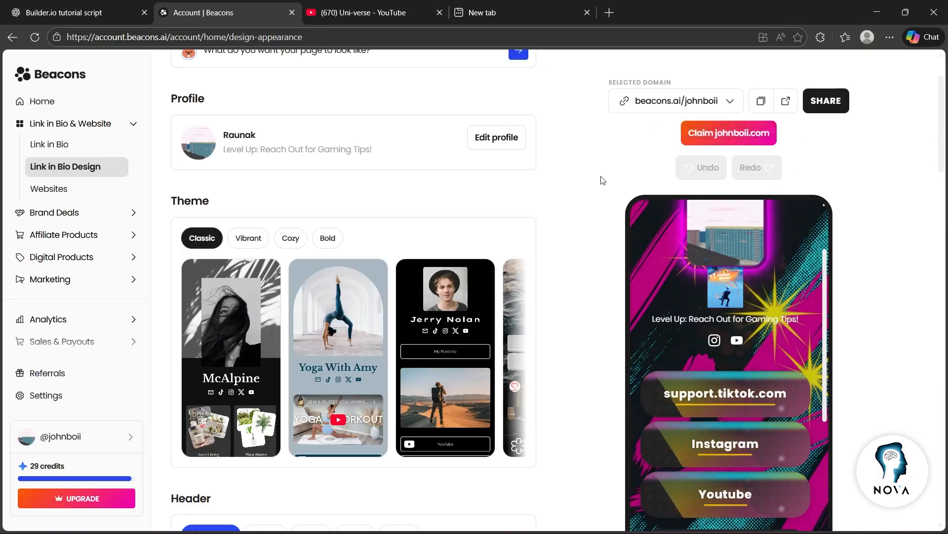
scroll(543, 176, "up", 2)
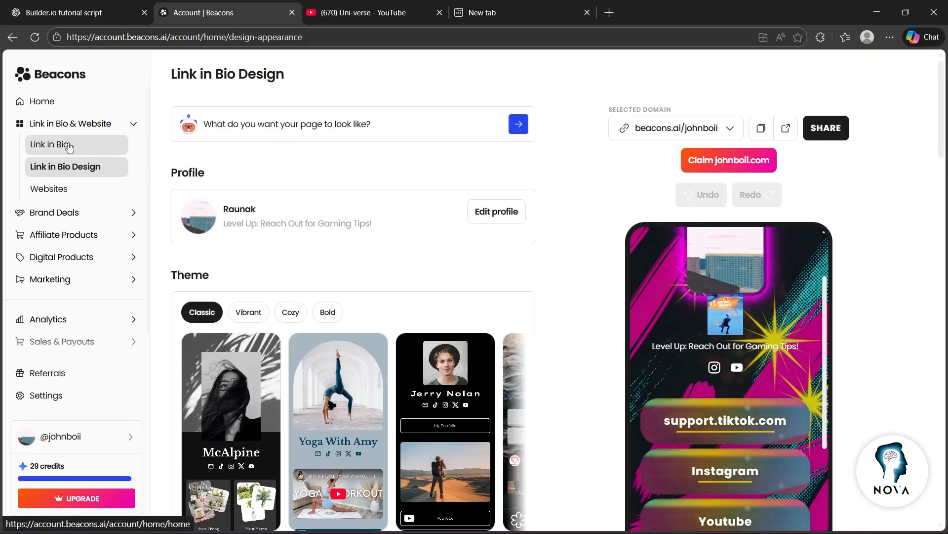
Add a new Links block with the Classic layout to the Link in Bio page.
left_click(50, 143)
left_click(348, 157)
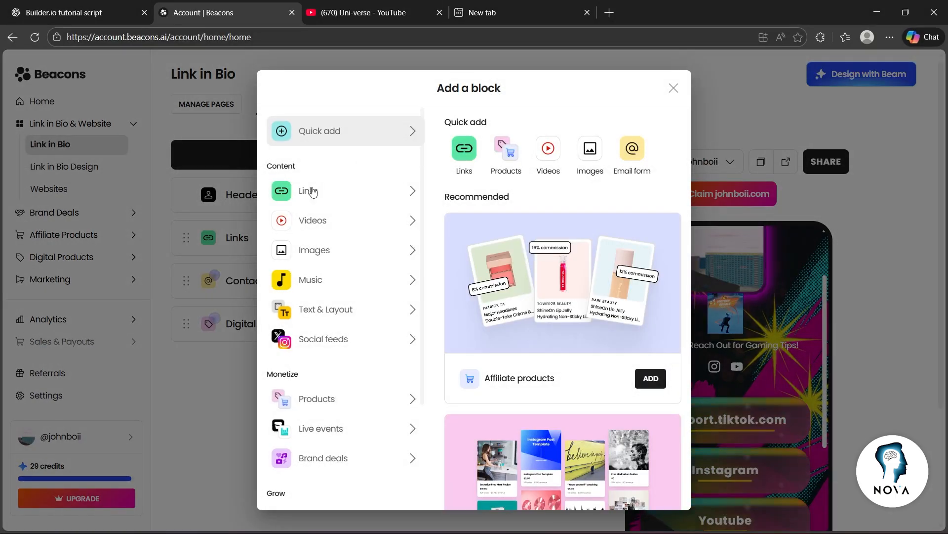
left_click(317, 191)
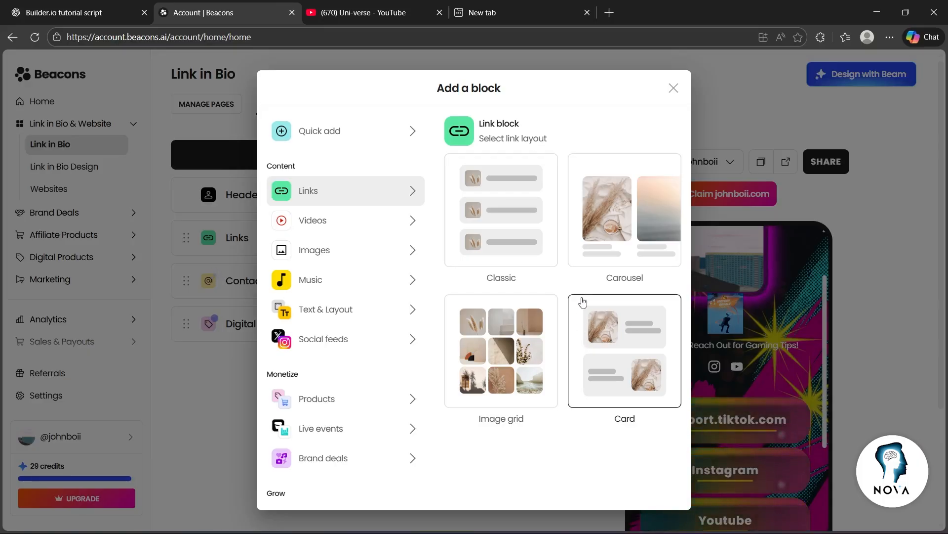
left_click_drag(519, 207, 487, 195)
left_click(520, 205)
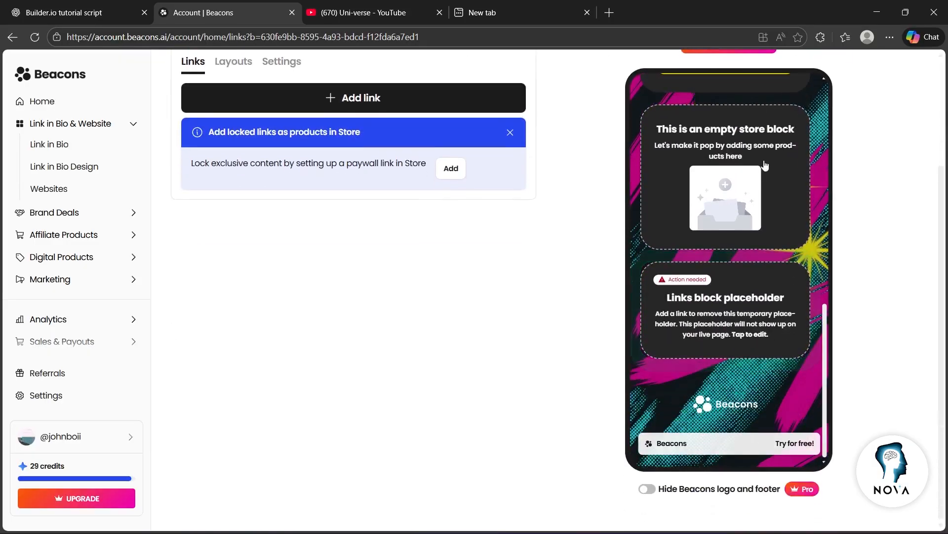
Add the copied YouTube Shorts link for "Mysterious Cozy Gooey AI Animation 4k 8k UHD" to the new Links block in Beacons.
left_click(342, 144)
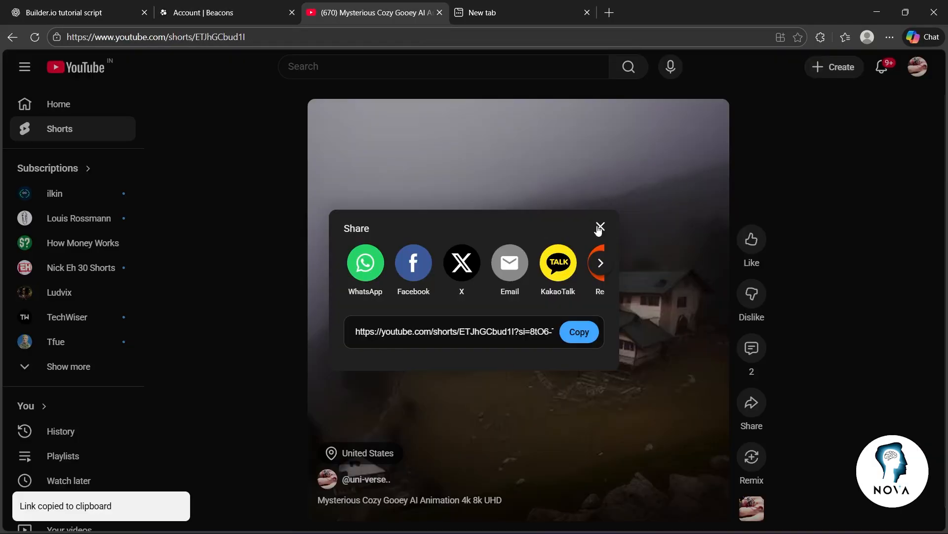
left_click(599, 227)
left_click(222, 12)
type("https://youtube.com/shorts/ETJhGCbud1I?si=8tO6-T6YBzJrX6yL")
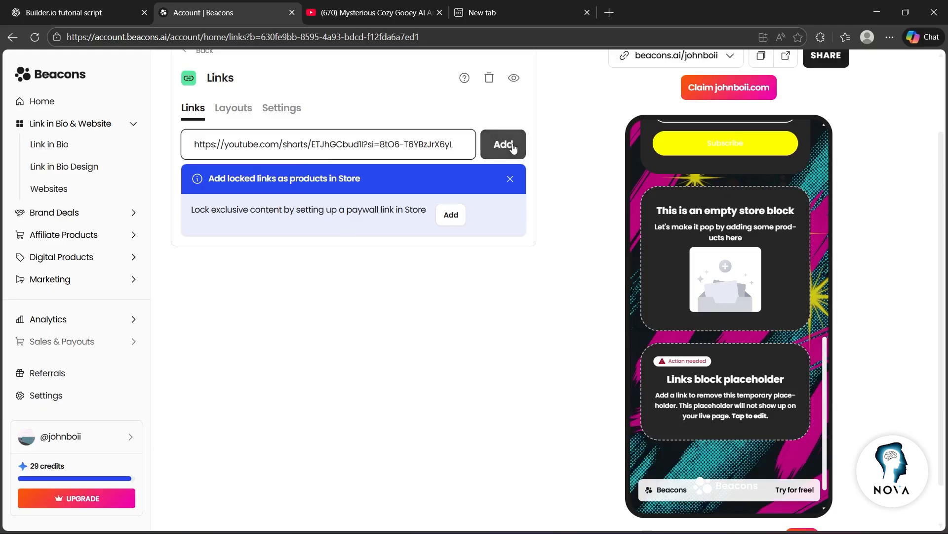
left_click(503, 144)
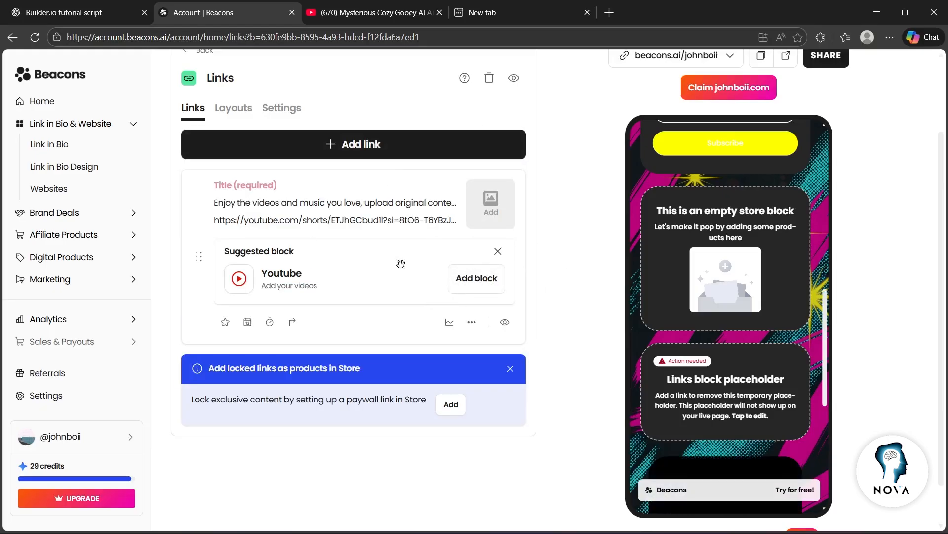
Replace the added link with the suggested YouTube block and enter "Watch my latest video" as the block's title.
left_click(477, 277)
left_click(474, 340)
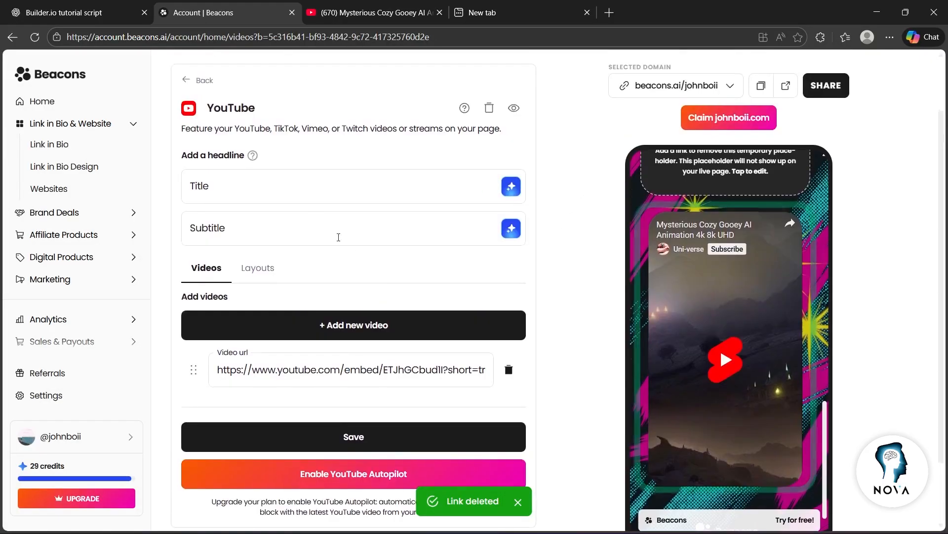
left_click(253, 193)
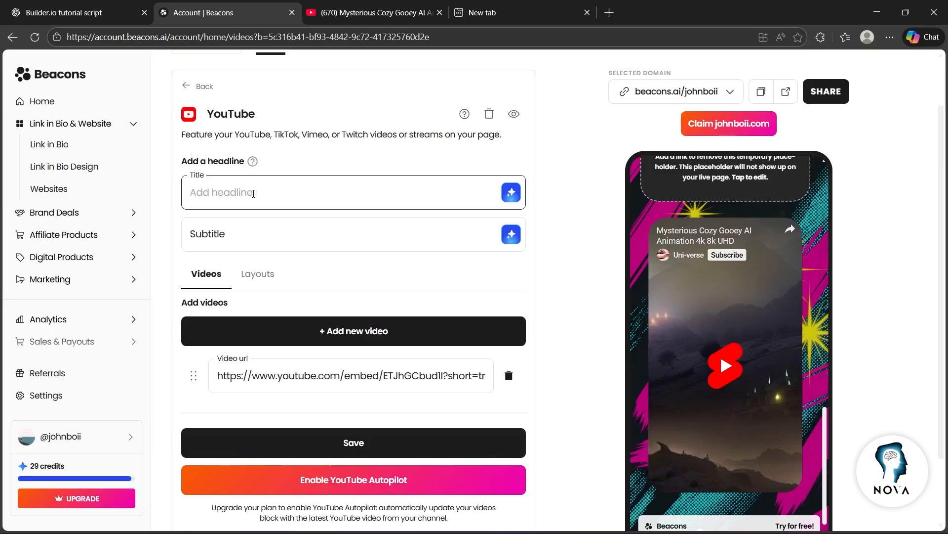
type("Watch my latest video")
left_click(389, 239)
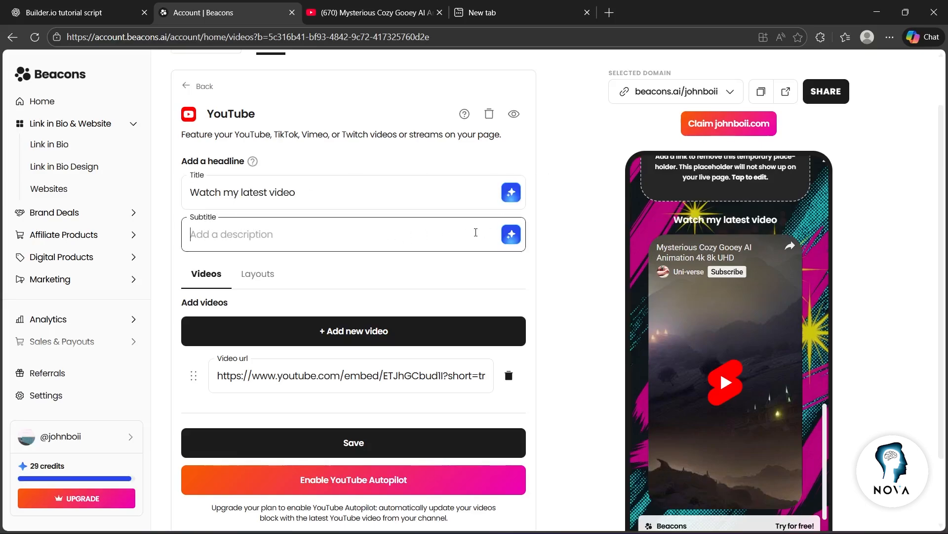
Generate an AI version of the YouTube block's title from "Watch my latest video" and save the block.
left_click(511, 192)
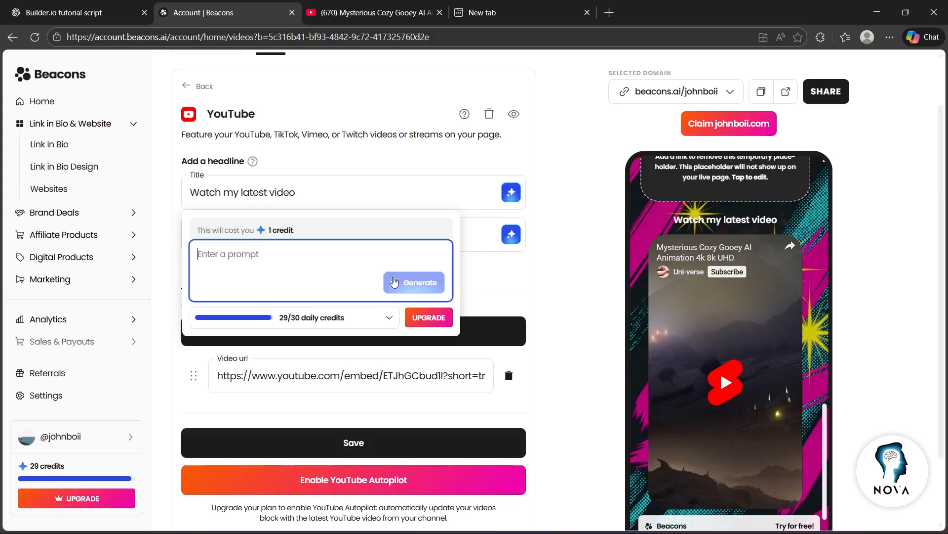
left_click(399, 278)
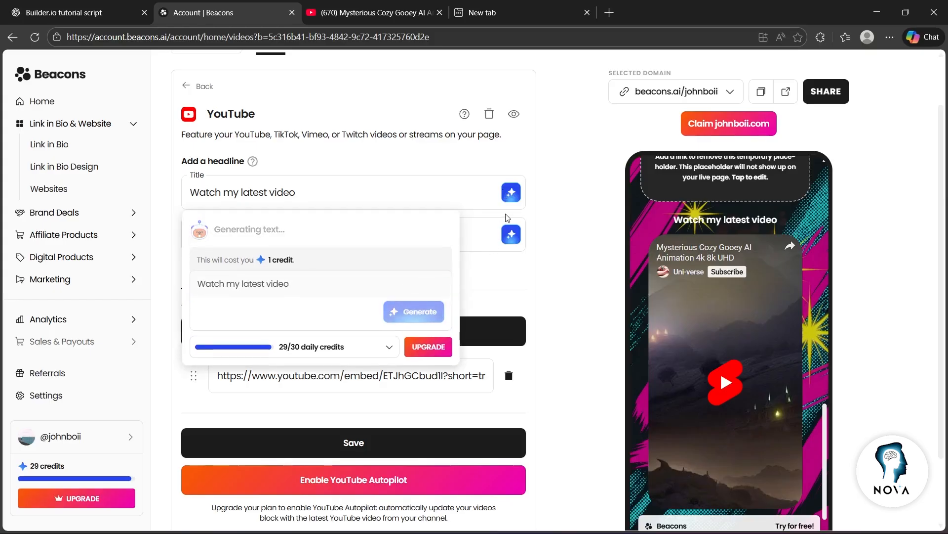
scroll(341, 296, "down", 2)
left_click(372, 362)
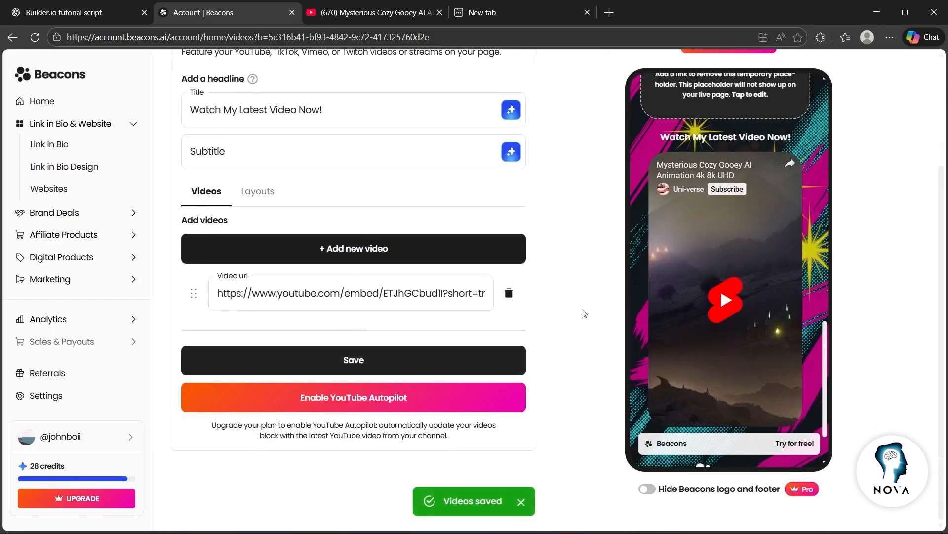
Examine the page preview from the header down to the new YouTube video block.
scroll(613, 267, "up", 1)
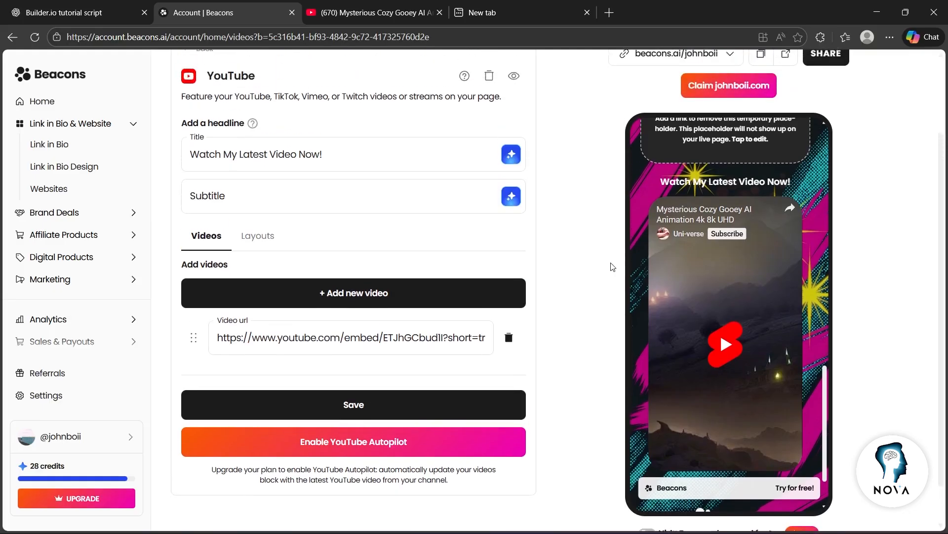
scroll(613, 267, "down", 1)
scroll(613, 266, "up", 3)
scroll(612, 267, "down", 3)
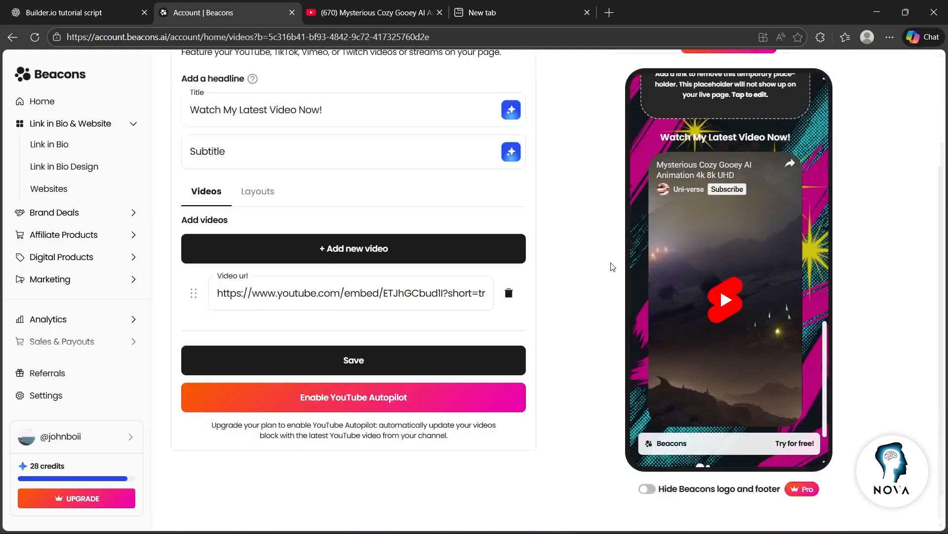
scroll(711, 151, "up", 10)
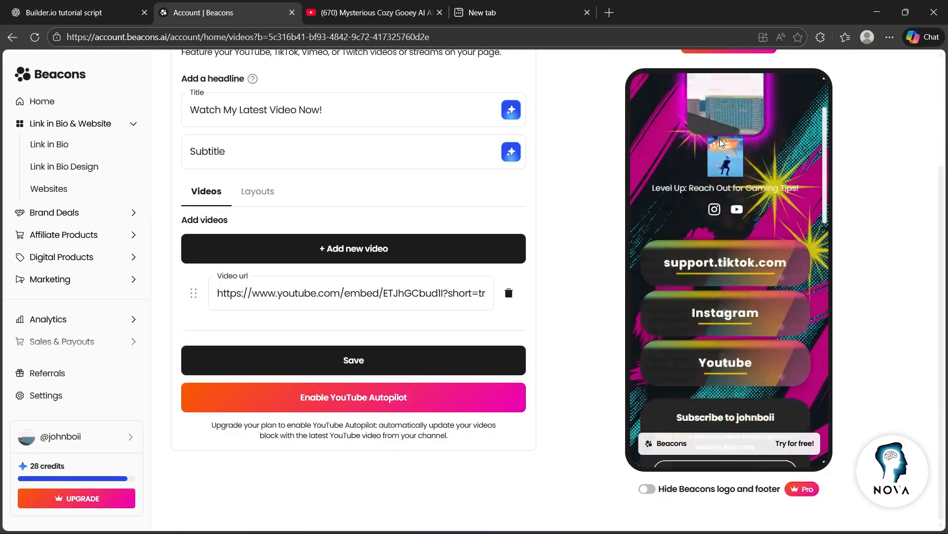
scroll(736, 159, "down", 6)
scroll(736, 159, "down", 6)
scroll(735, 267, "up", 1)
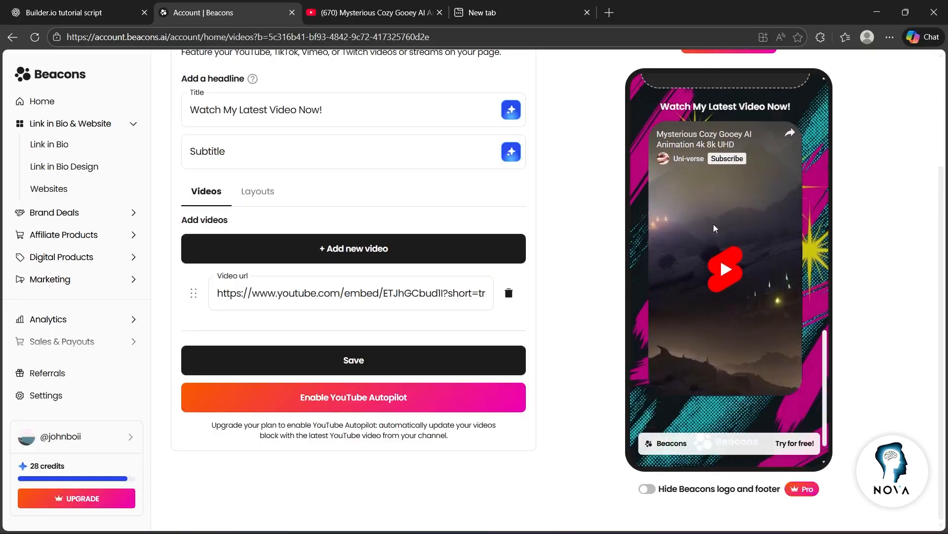
scroll(735, 267, "down", 1)
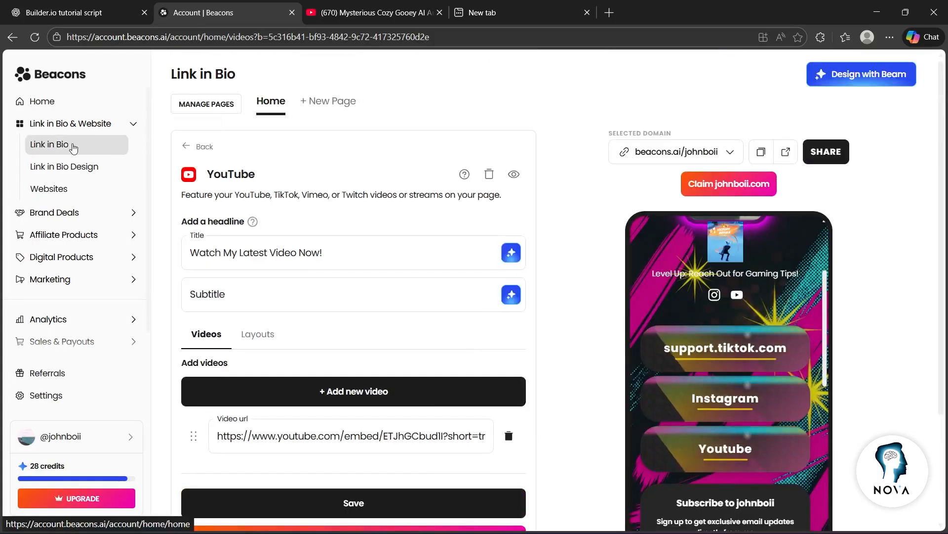
Return to the Link in Bio block list and move the YouTube block directly below the Header block.
left_click(122, 147)
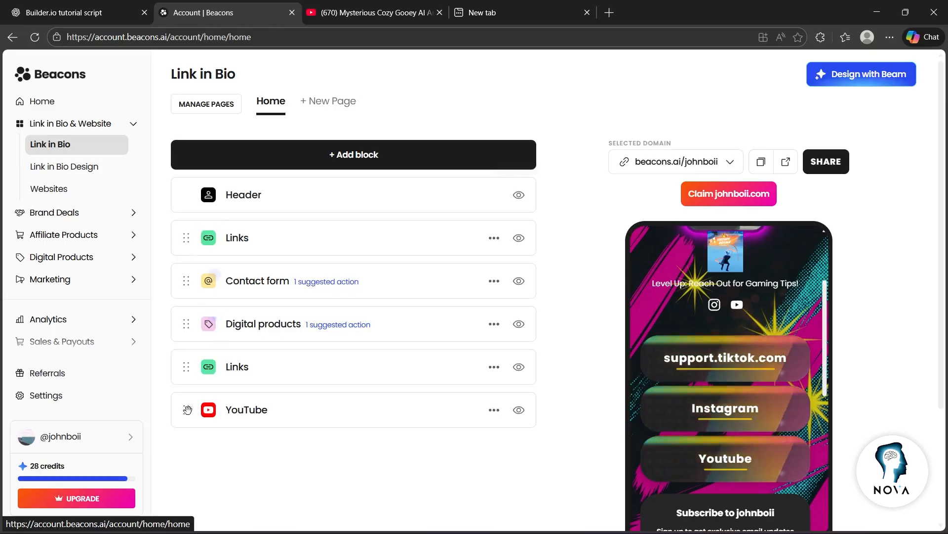
left_click_drag(187, 398, 182, 230)
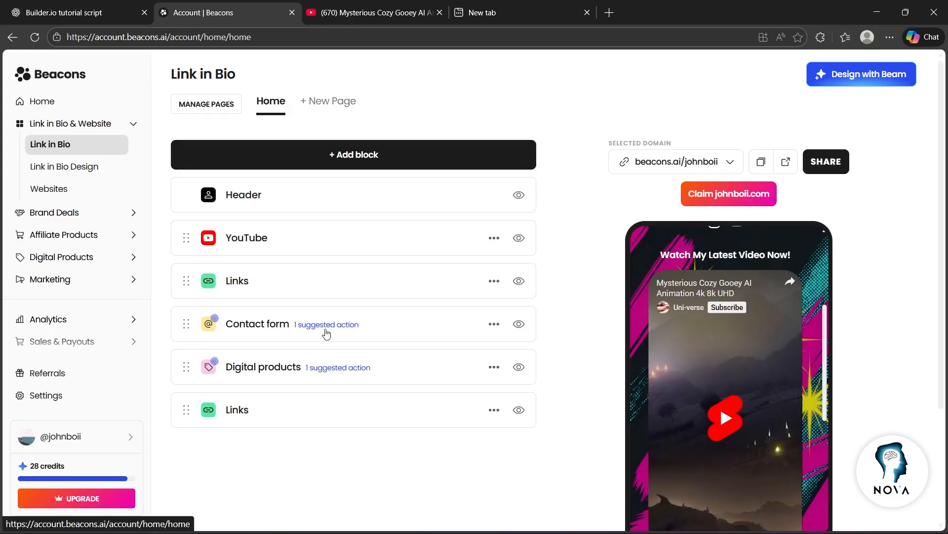
Delete the Digital products block from the Link in Bio page.
scroll(326, 335, "down", 1)
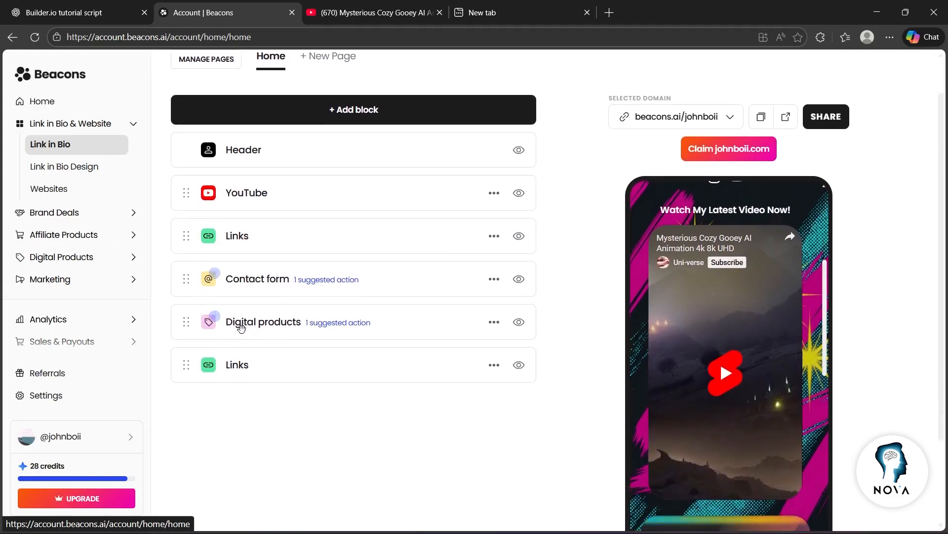
left_click(240, 326)
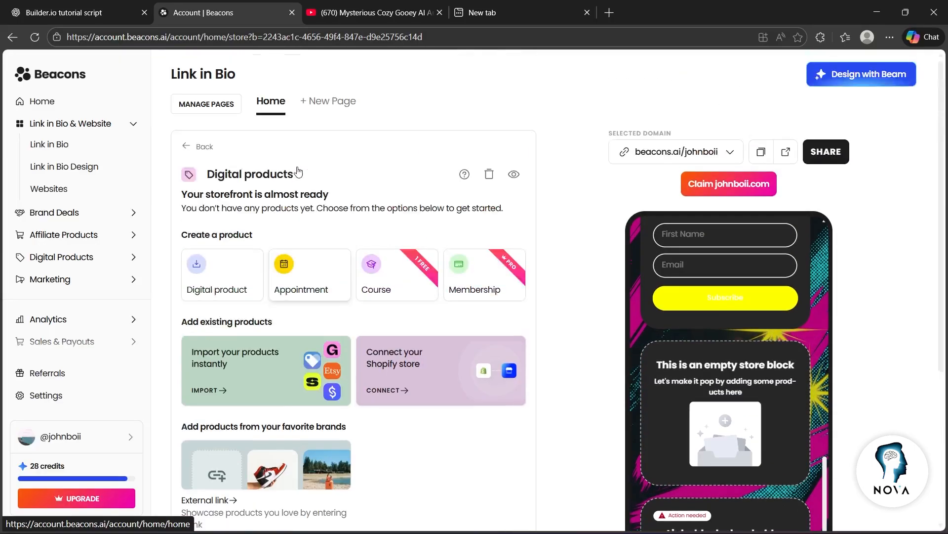
left_click(489, 174)
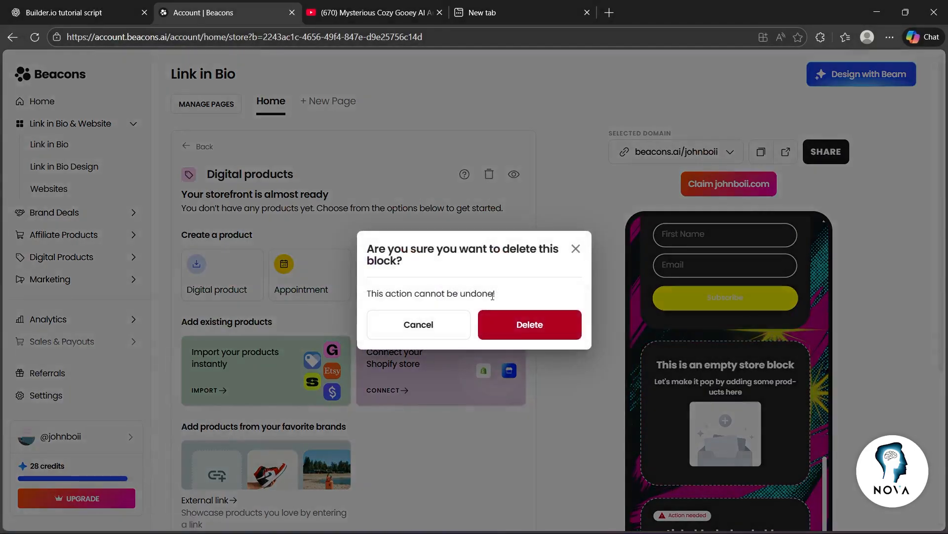
left_click(514, 313)
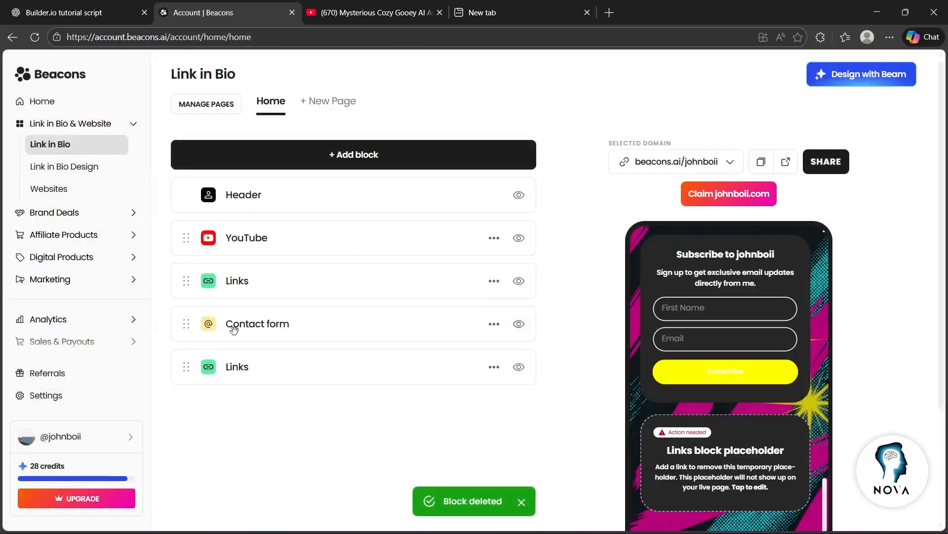
Delete the Contact form block from the Link in Bio page.
left_click(675, 257)
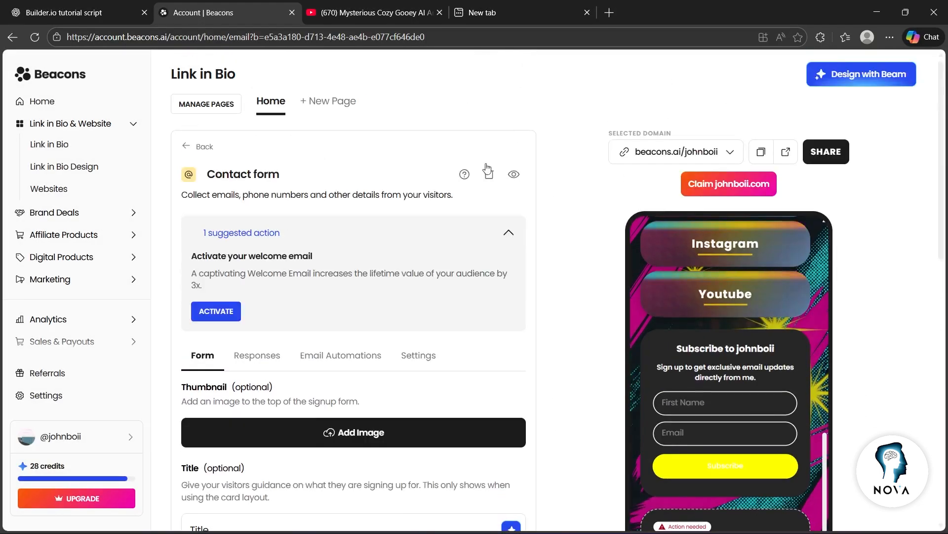
left_click(488, 171)
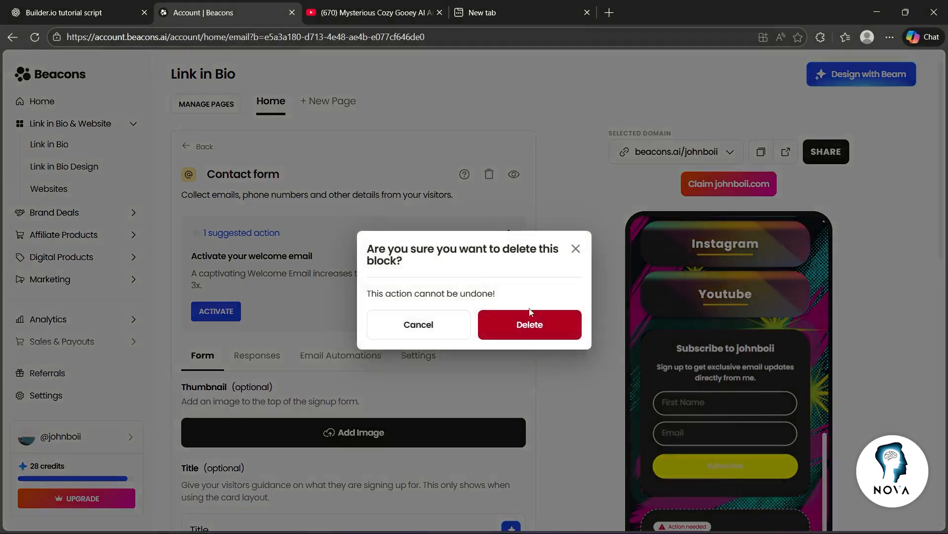
left_click(529, 322)
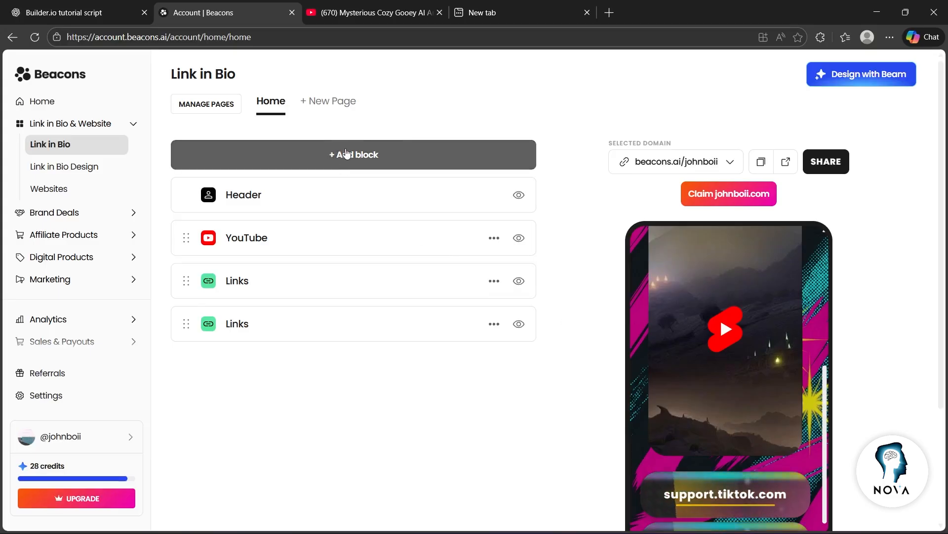
Add a new contact form block of the Email collection type to the page.
left_click(347, 154)
left_click(639, 149)
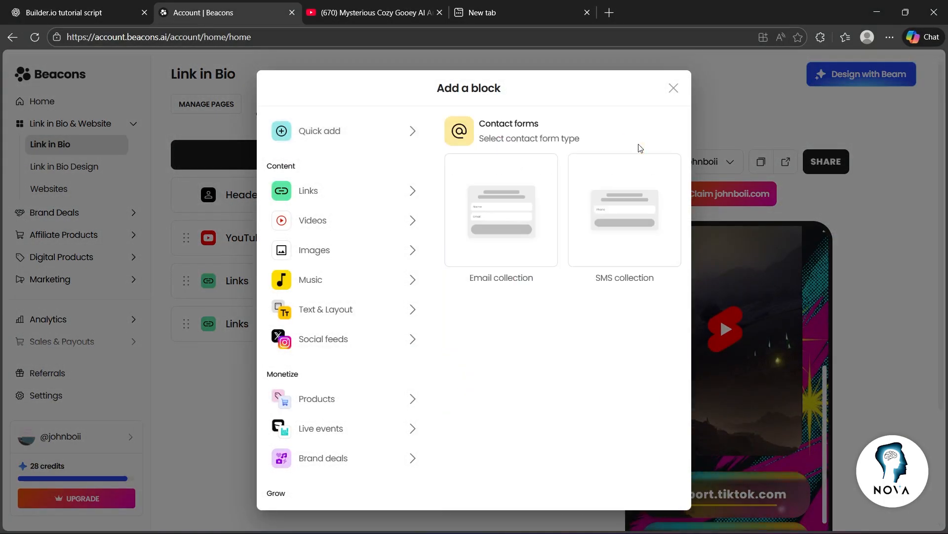
left_click(499, 218)
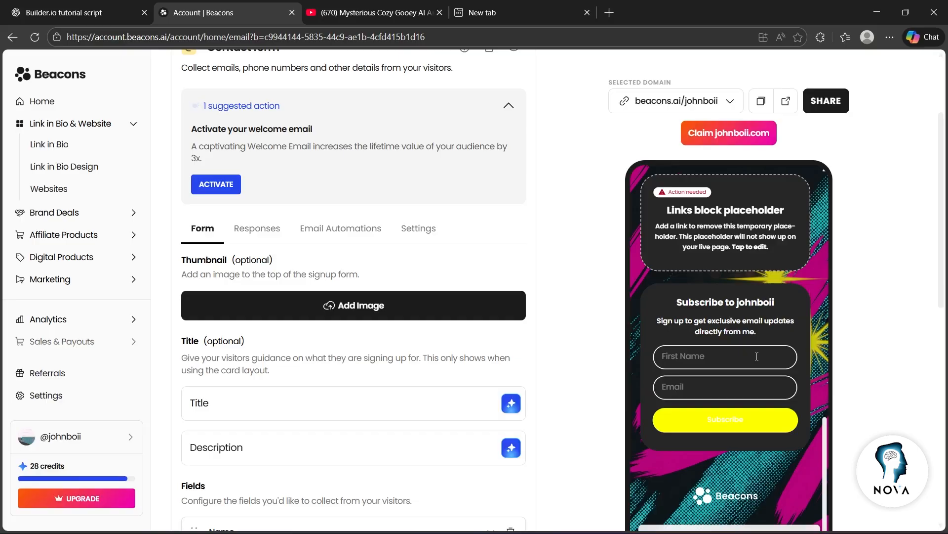
Set the contact form's title to "rvrbrbrb" and its description to "rbrbrbrbrrb".
scroll(546, 370, "down", 3)
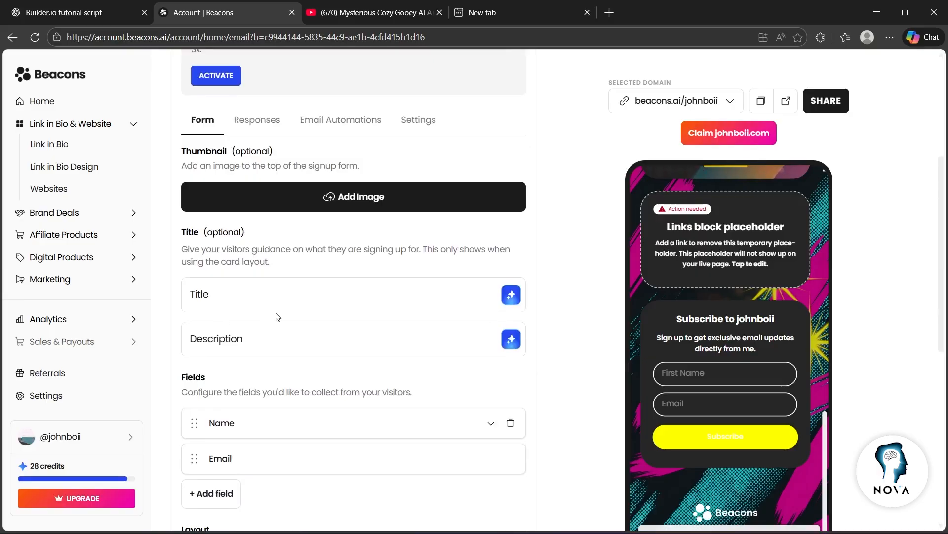
left_click(307, 305)
type("rvrbrbrb")
left_click(266, 342)
type("rb")
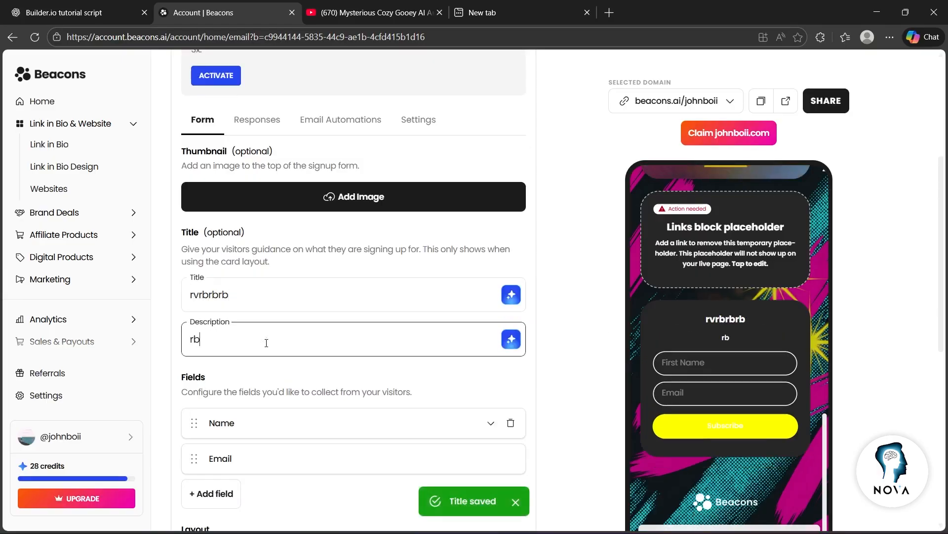
type("rbrbrbrrb")
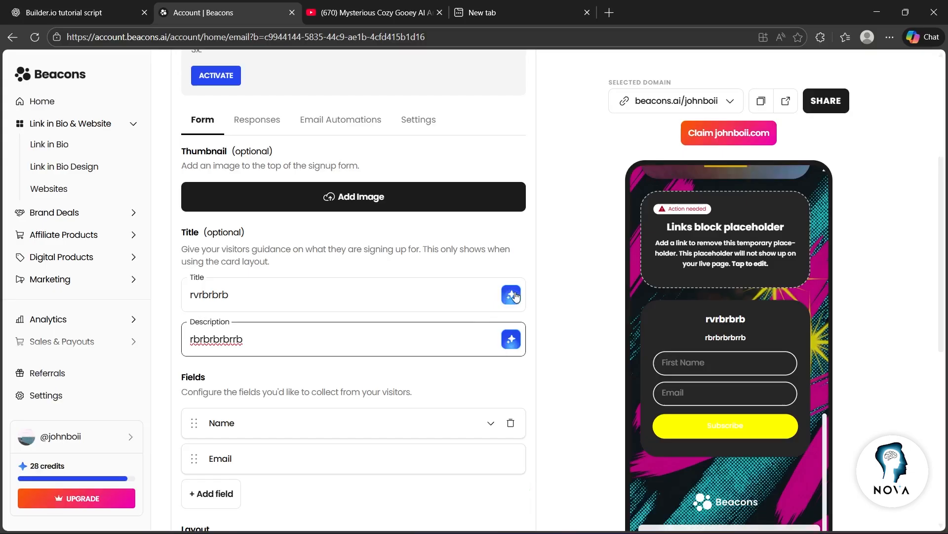
left_click(512, 339)
Set the contact form's Name field to collect First Name, Last Name, trying the Full Name and First Name options first.
scroll(381, 332, "down", 3)
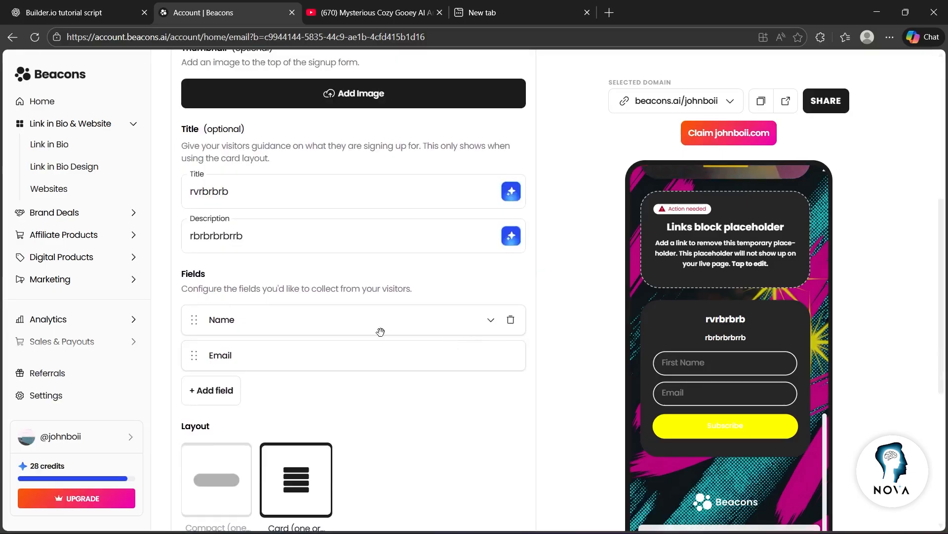
left_click(491, 321)
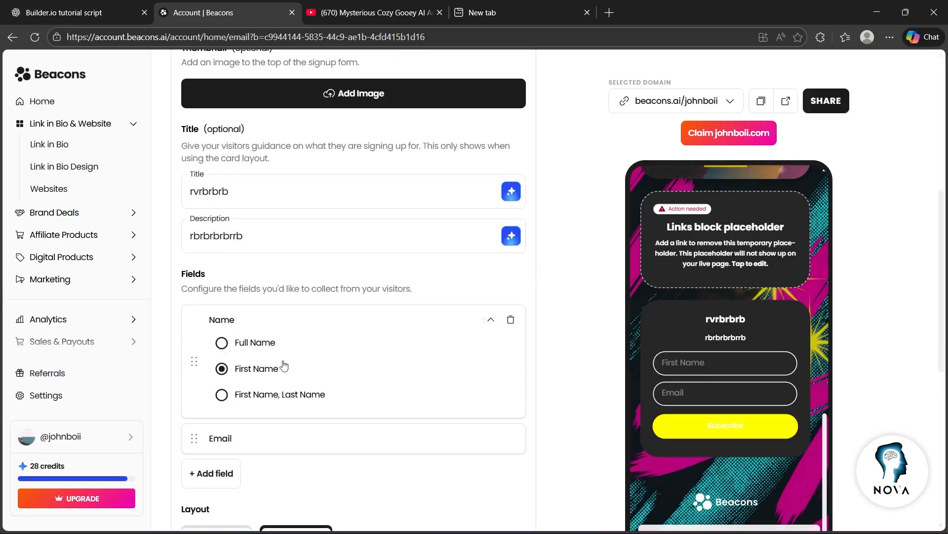
left_click(268, 345)
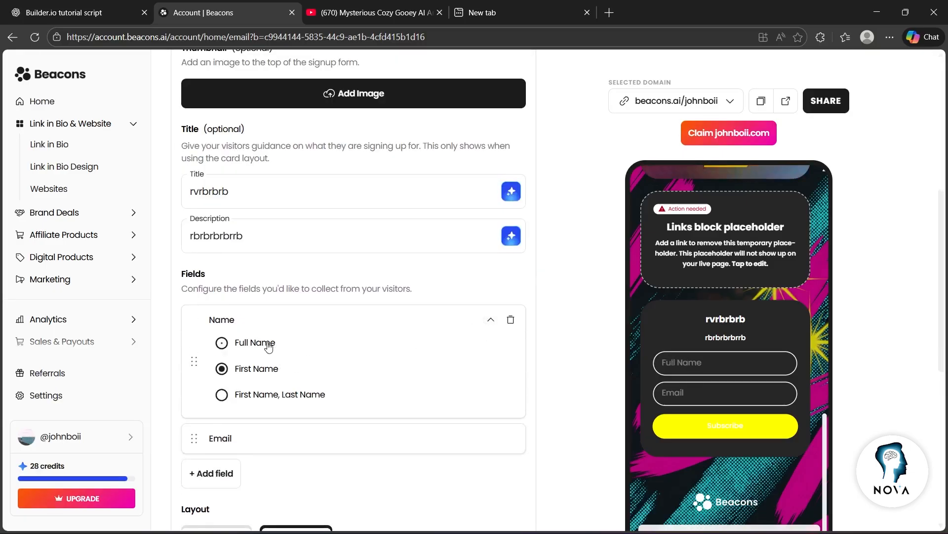
left_click(261, 371)
left_click(261, 396)
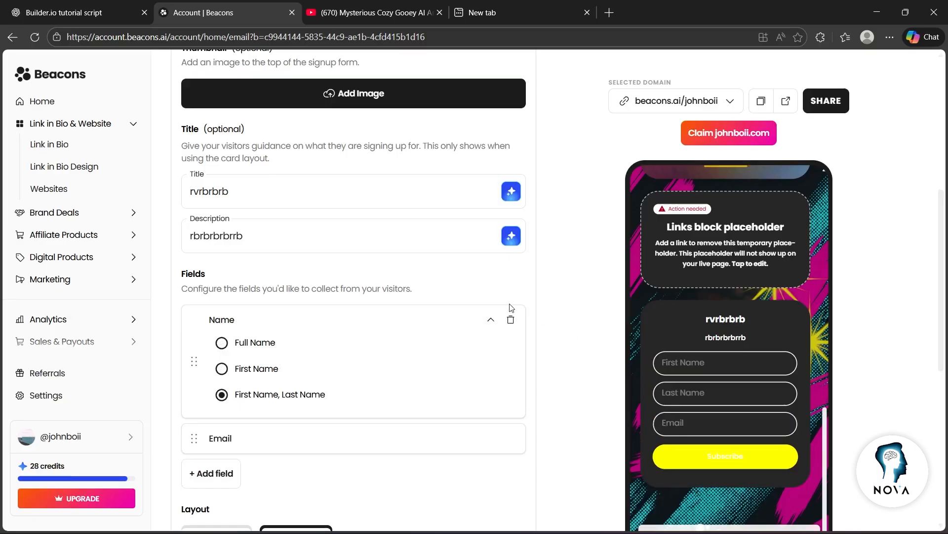
left_click(491, 320)
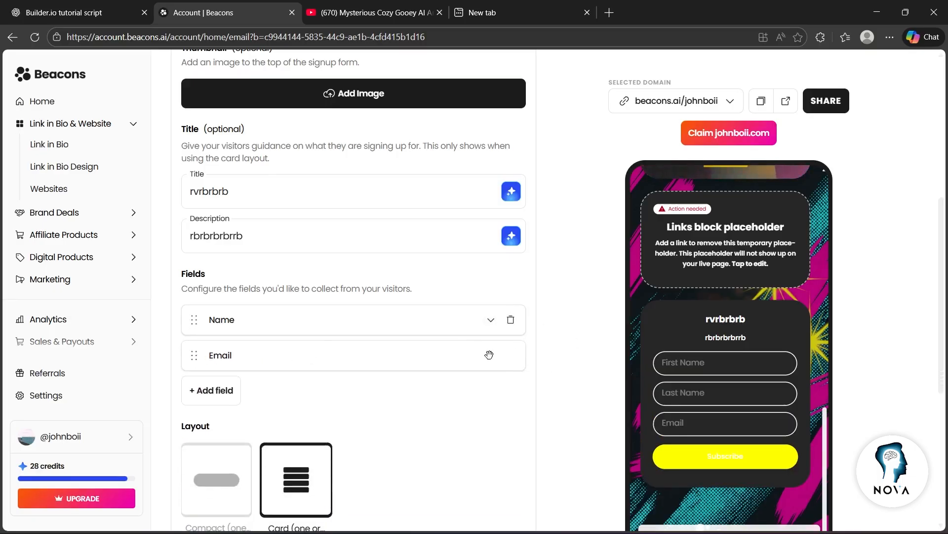
Add a Phone number field to the contact form.
scroll(489, 354, "down", 1)
left_click(212, 348)
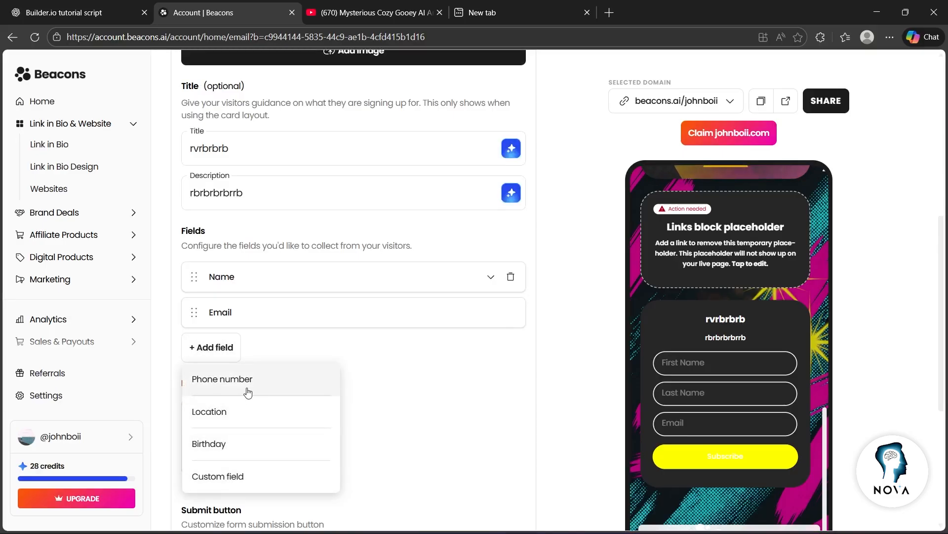
left_click(248, 393)
Switch the contact form's layout to Compact and back to Card.
scroll(227, 296, "down", 3)
left_click(228, 332)
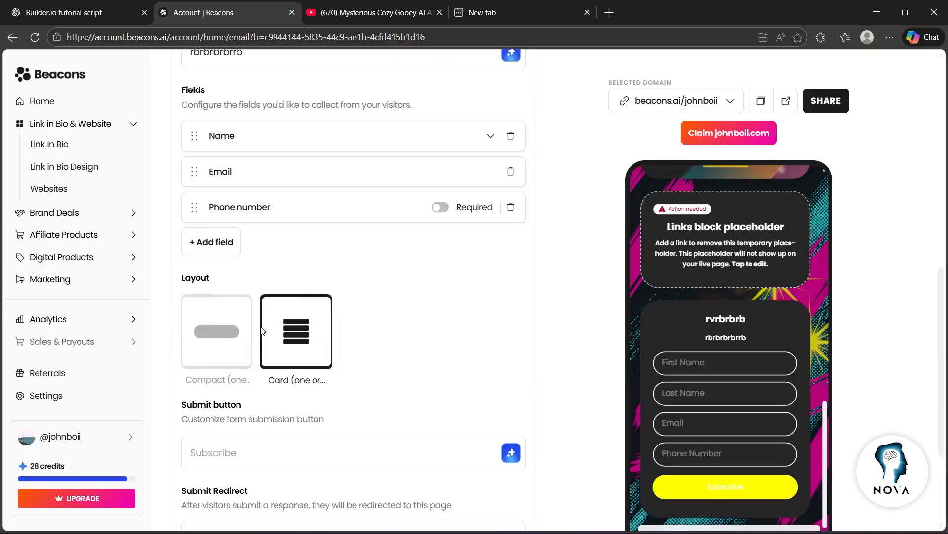
left_click(227, 308)
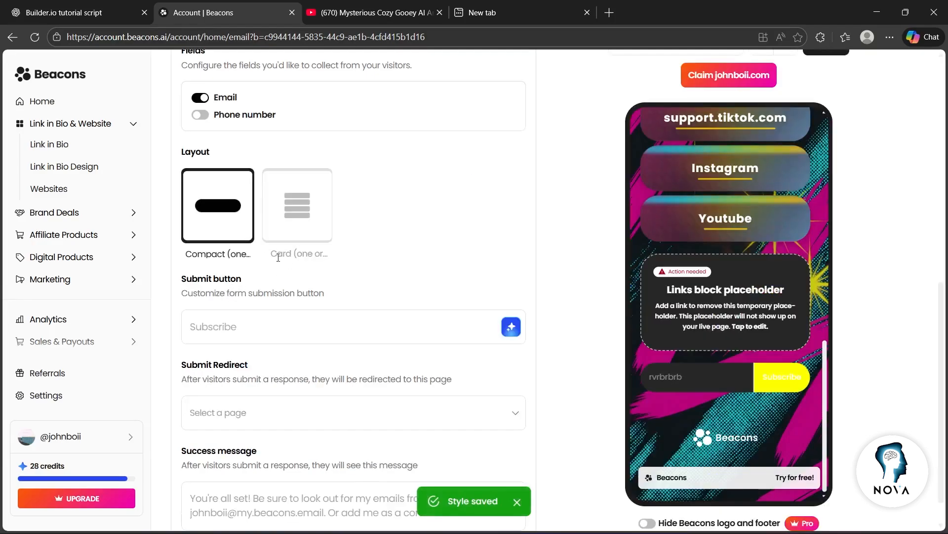
left_click(307, 270)
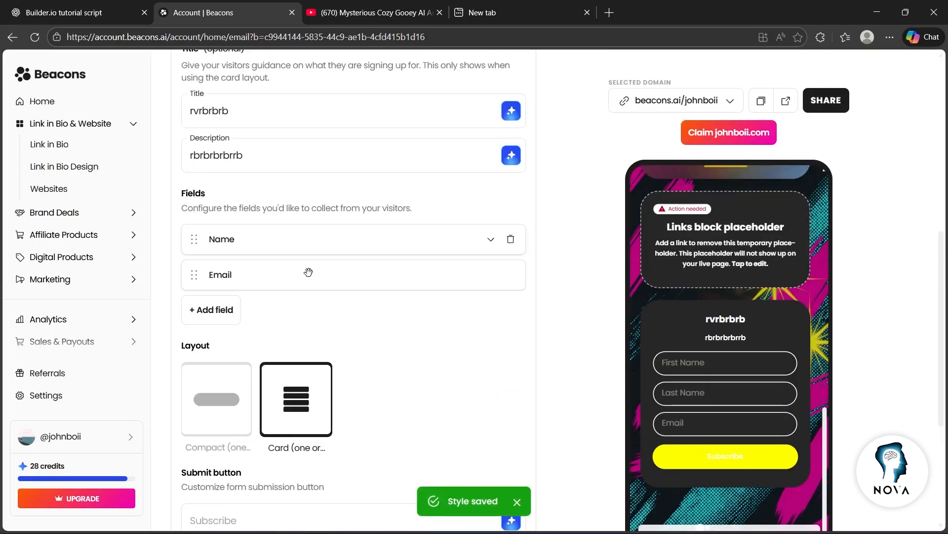
Set the contact form's submit button text to "ffbfbfbffbf".
scroll(308, 272, "down", 5)
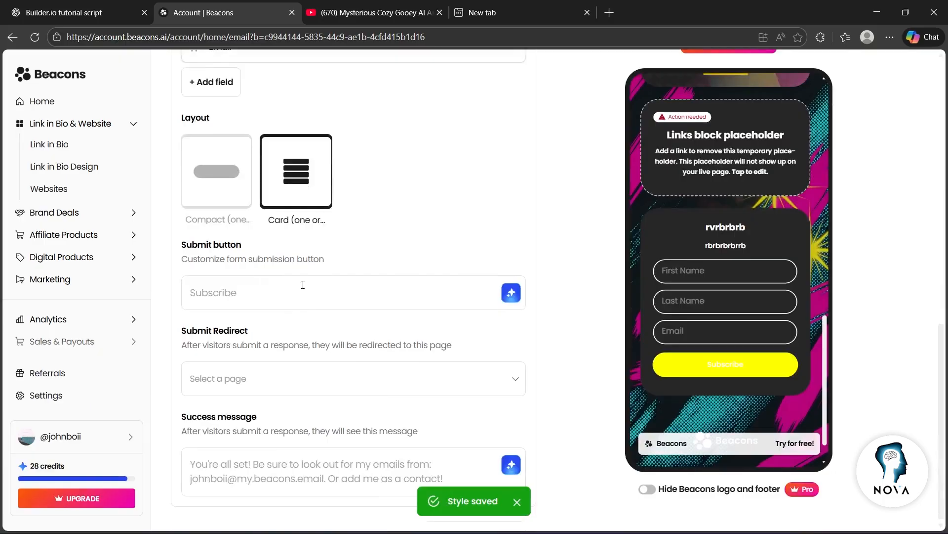
left_click(303, 285)
type("ffb")
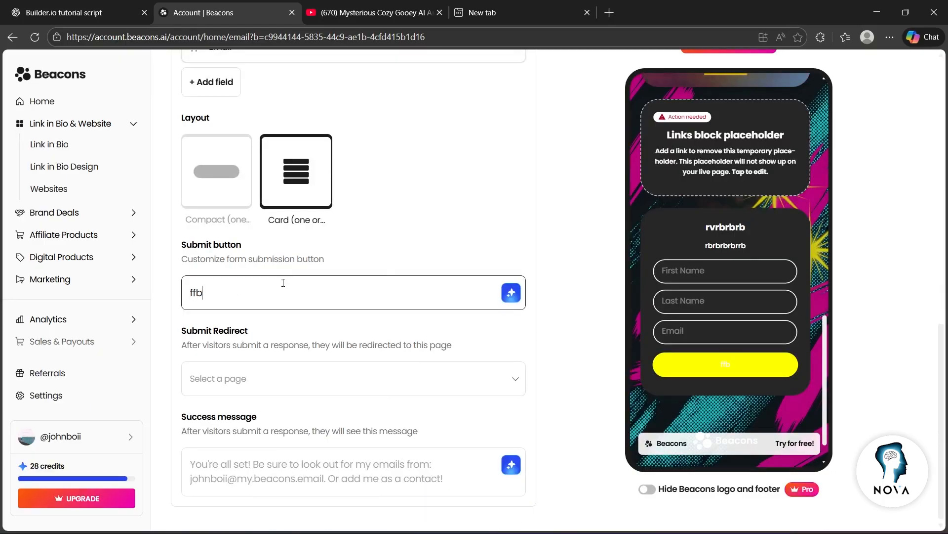
type("fbfbff")
type("bf")
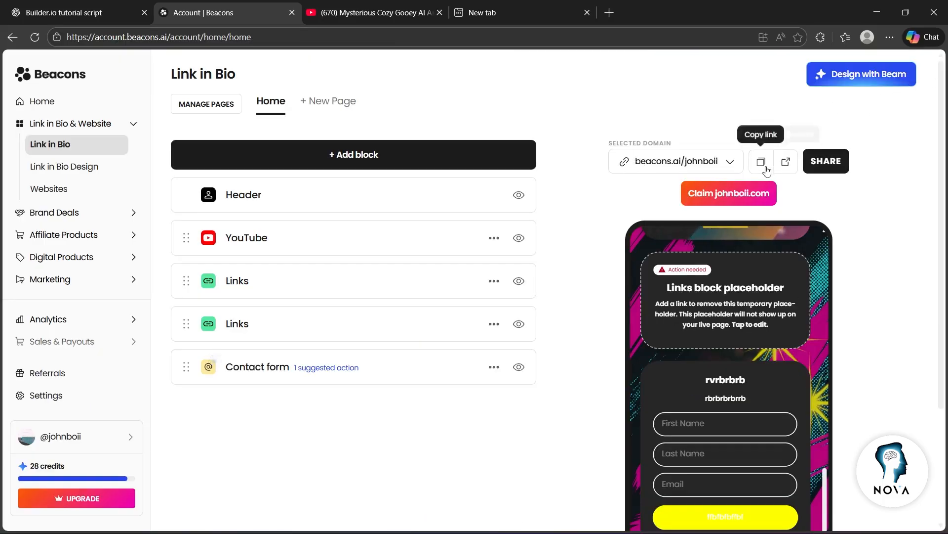
Open the sharing instructions for adding the Link in Bio to Instagram and go to the Instagram site.
left_click(818, 162)
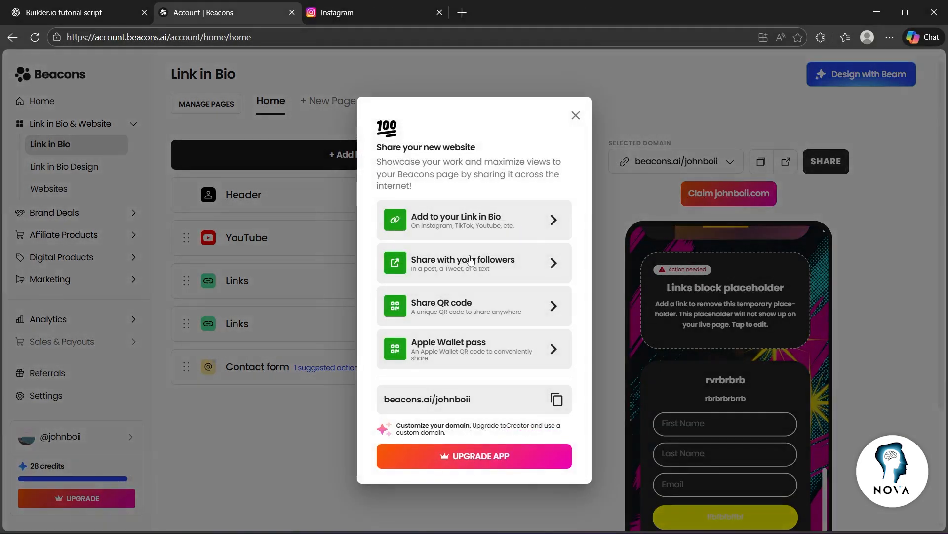
left_click(492, 221)
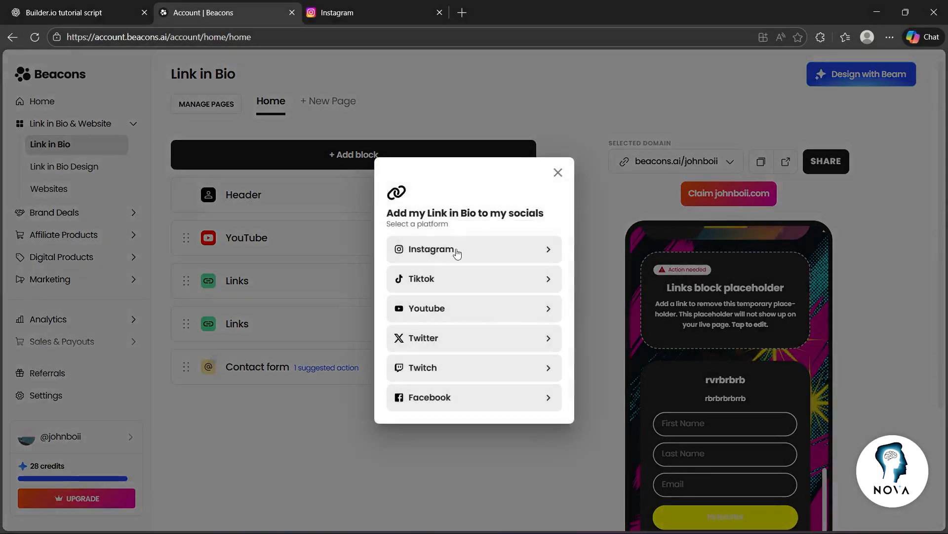
left_click(456, 249)
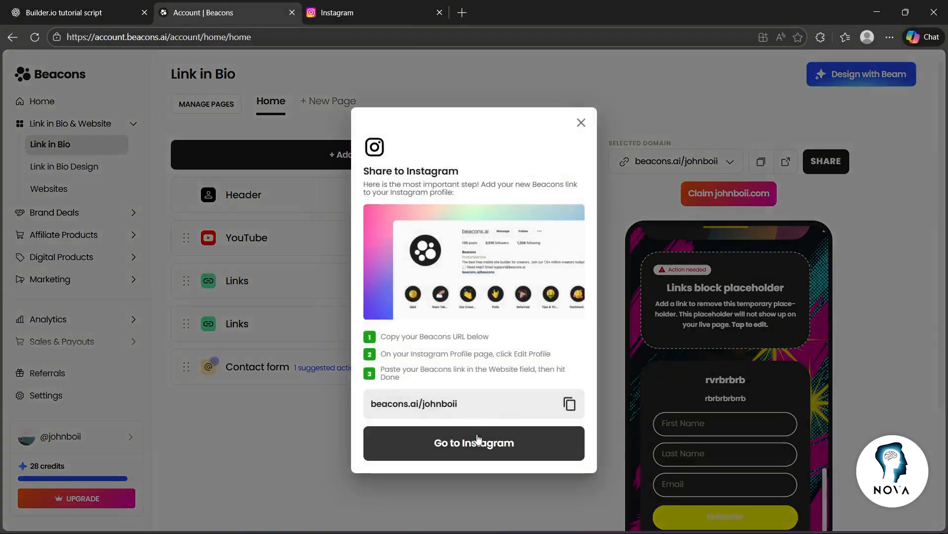
left_click(476, 442)
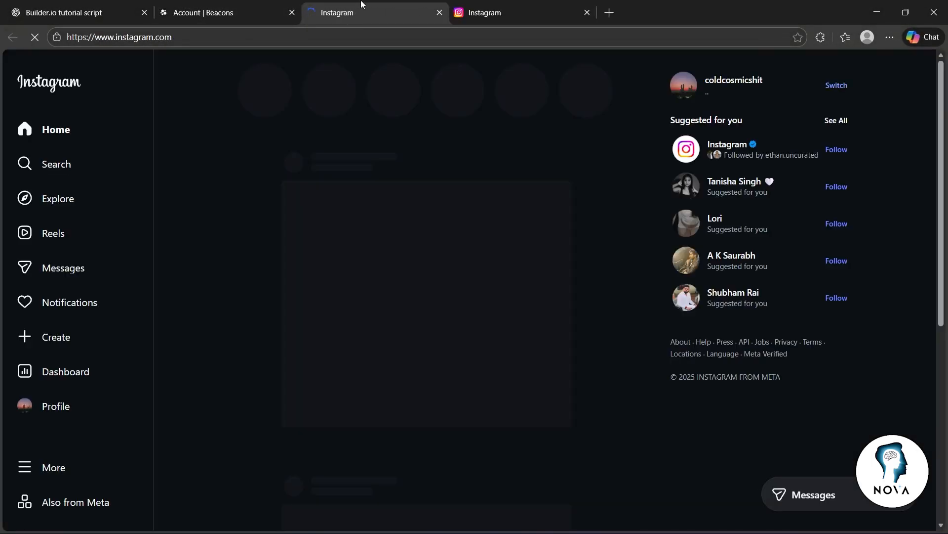
Copy the Beacons page URL from the Instagram sharing instructions and return to Instagram.
left_click(244, 6)
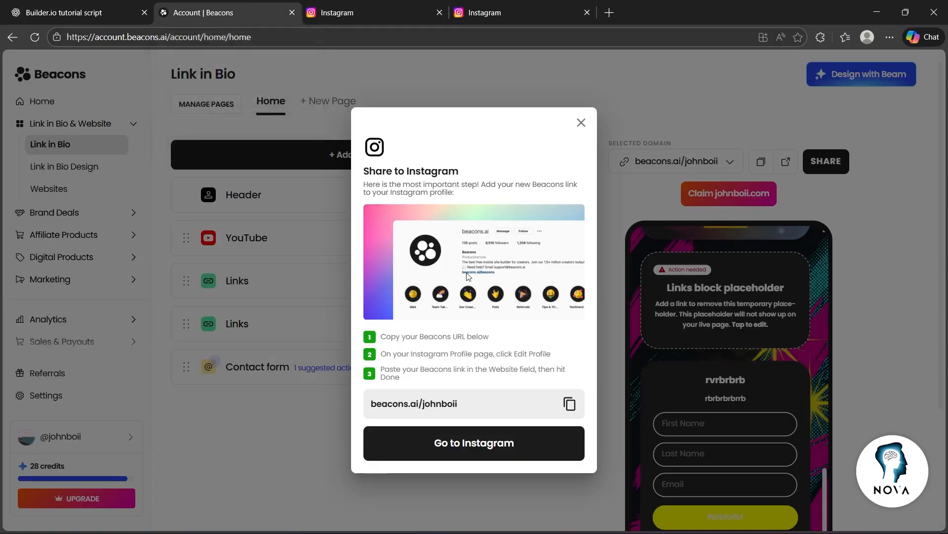
left_click(568, 405)
left_click(338, 13)
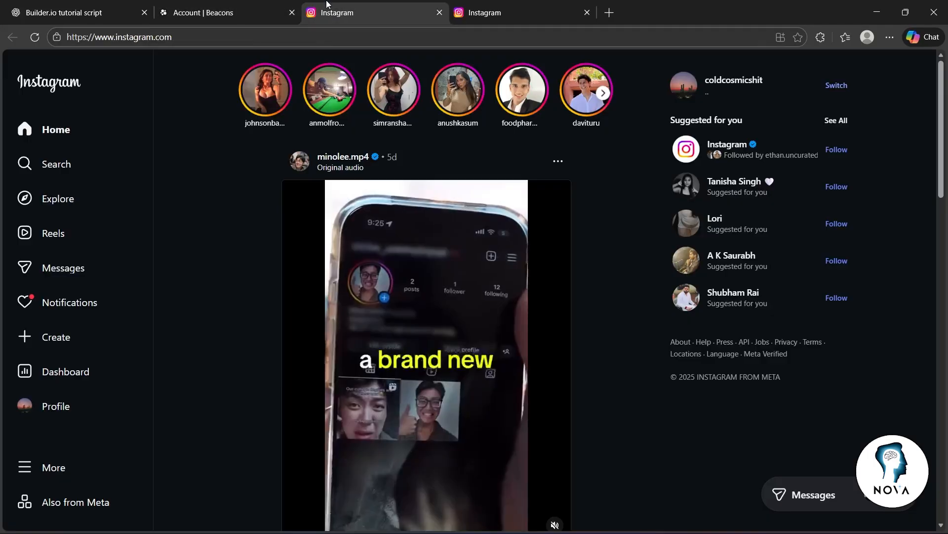
Replace the Instagram profile's bio text with the copied Beacons page link and submit the profile changes.
left_click(50, 402)
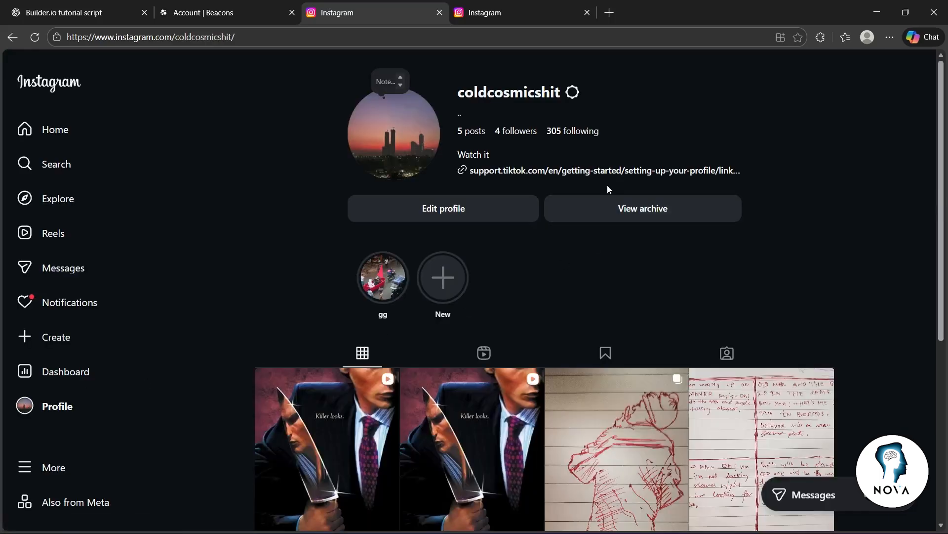
left_click(495, 202)
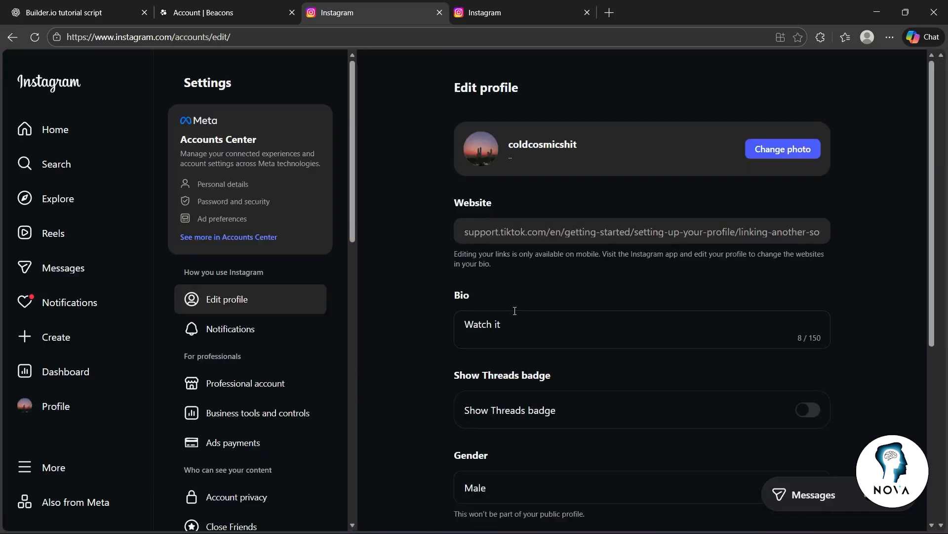
scroll(518, 297, "down", 1)
left_click_drag(517, 297, 360, 295)
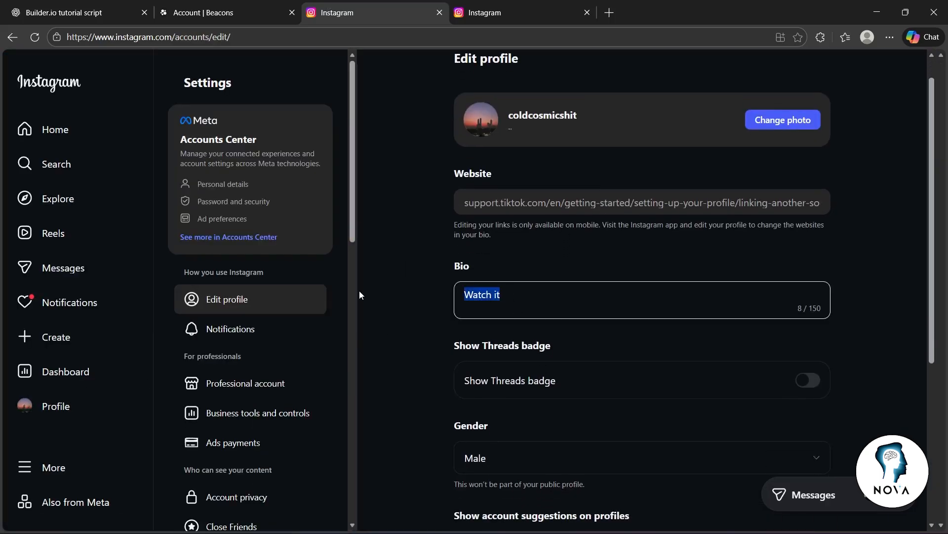
key("ctrl+v")
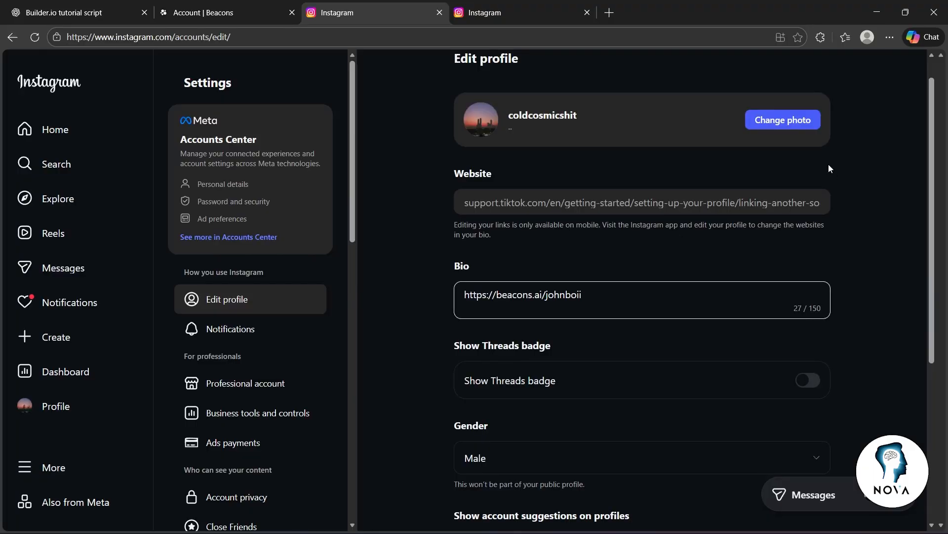
scroll(867, 386, "down", 5)
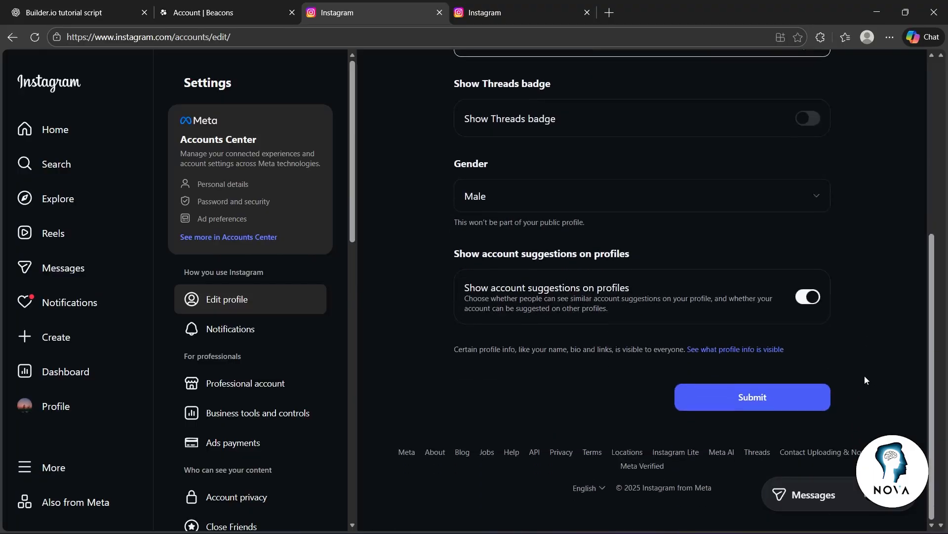
scroll(860, 365, "up", 5)
scroll(857, 359, "down", 5)
left_click(765, 390)
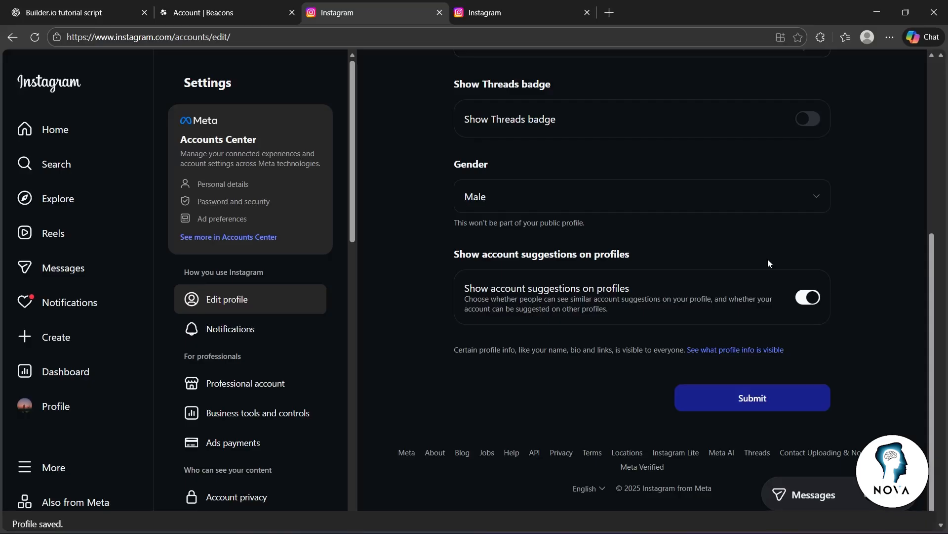
Check the Instagram profile and examine the live Beacons page from its header down to the contact form.
scroll(467, 138, "up", 5)
left_click(517, 13)
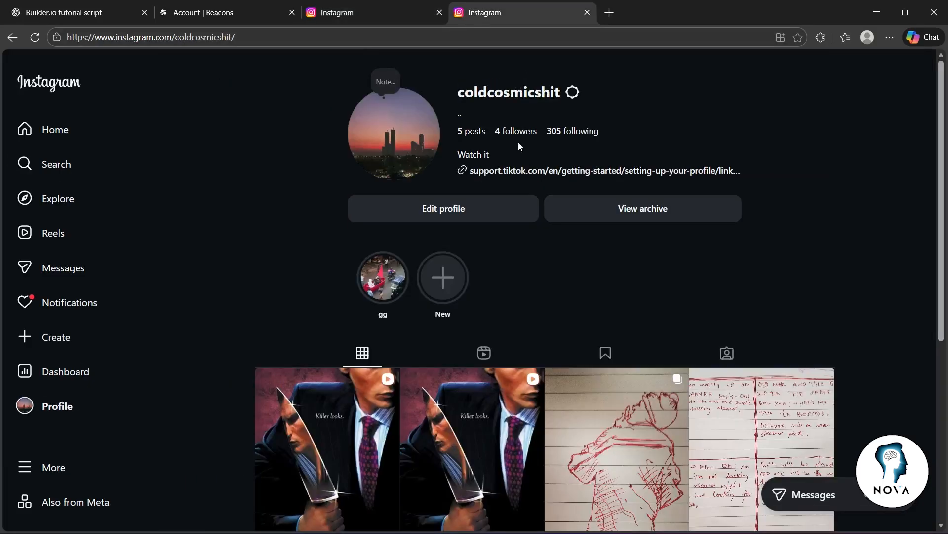
left_click(480, 211)
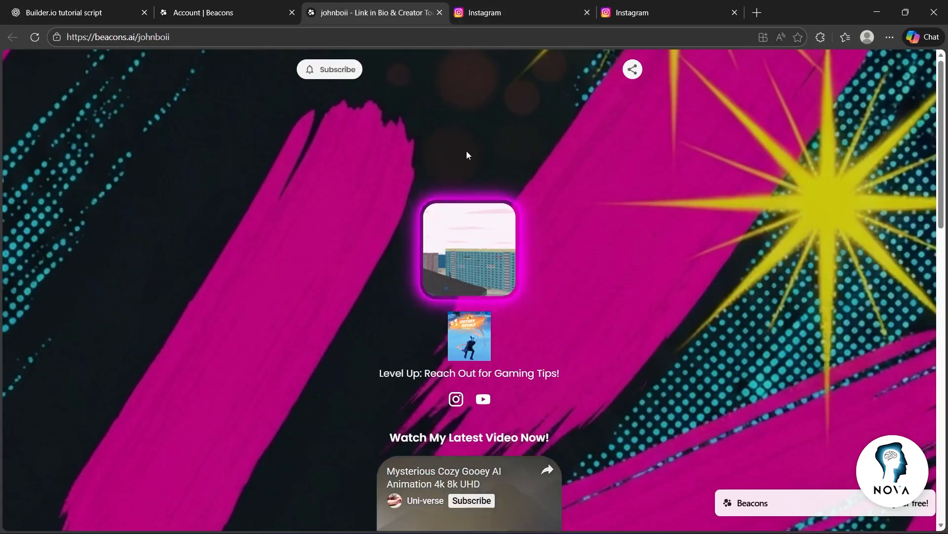
scroll(466, 150, "down", 10)
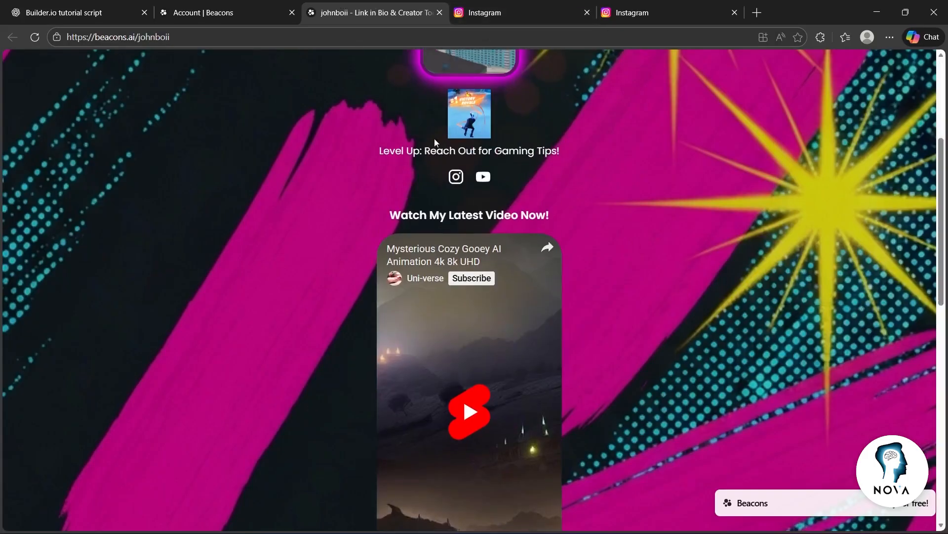
scroll(566, 214, "down", 7)
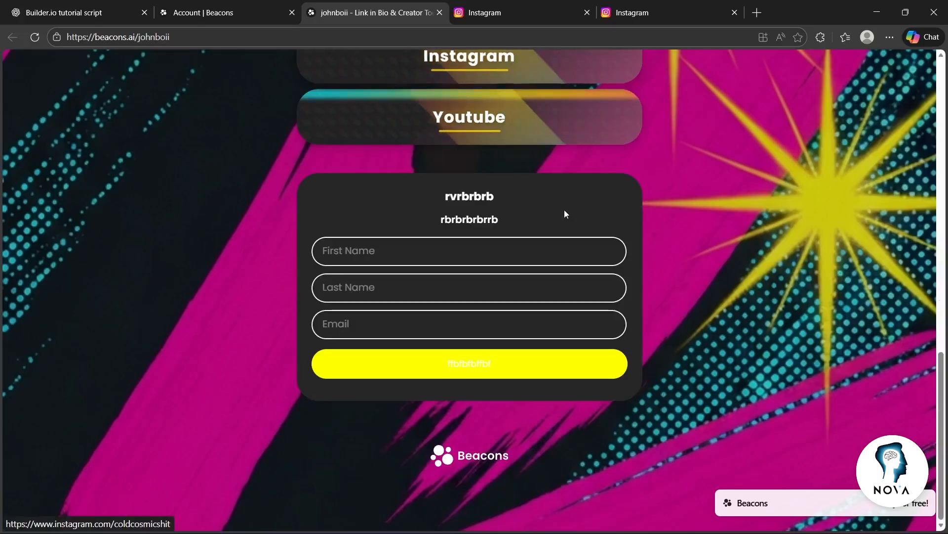
scroll(566, 214, "up", 6)
scroll(565, 214, "up", 8)
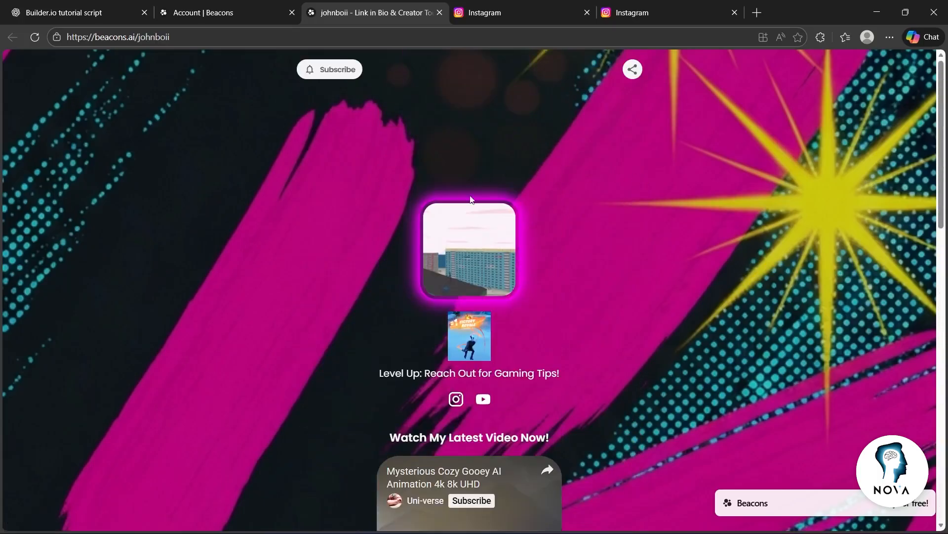
scroll(469, 164, "down", 10)
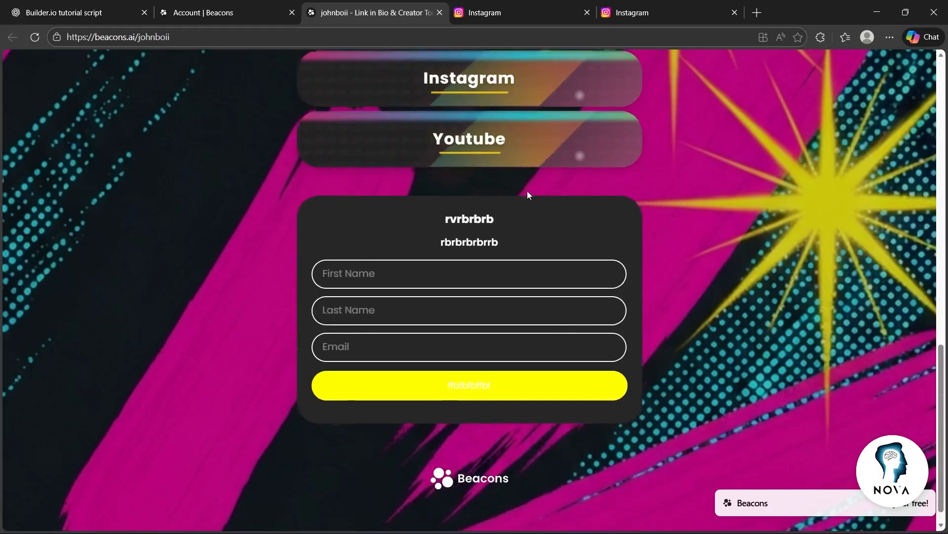
Apply the black Classic theme with the hiker photo in Link in Bio Design and check the page preview.
left_click(283, 5)
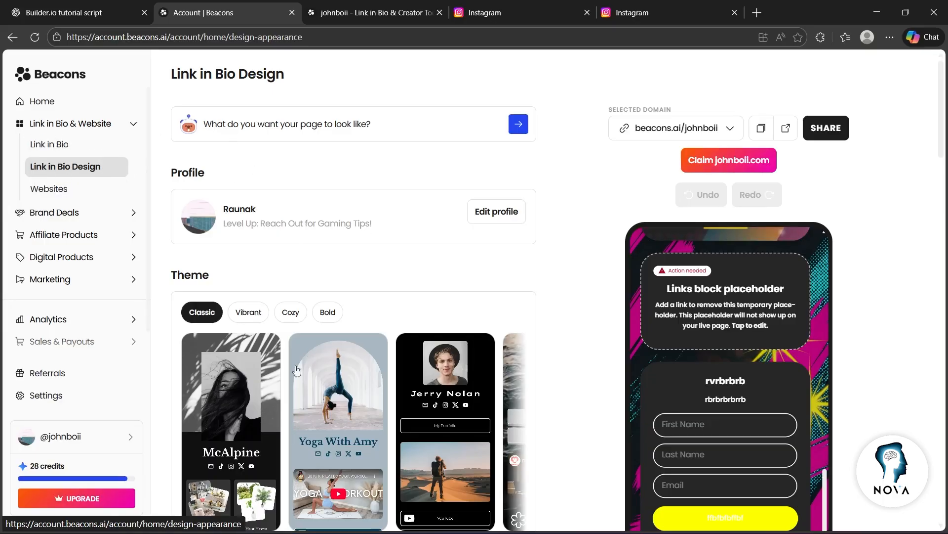
scroll(443, 353, "down", 5)
scroll(442, 346, "up", 1)
left_click(430, 236)
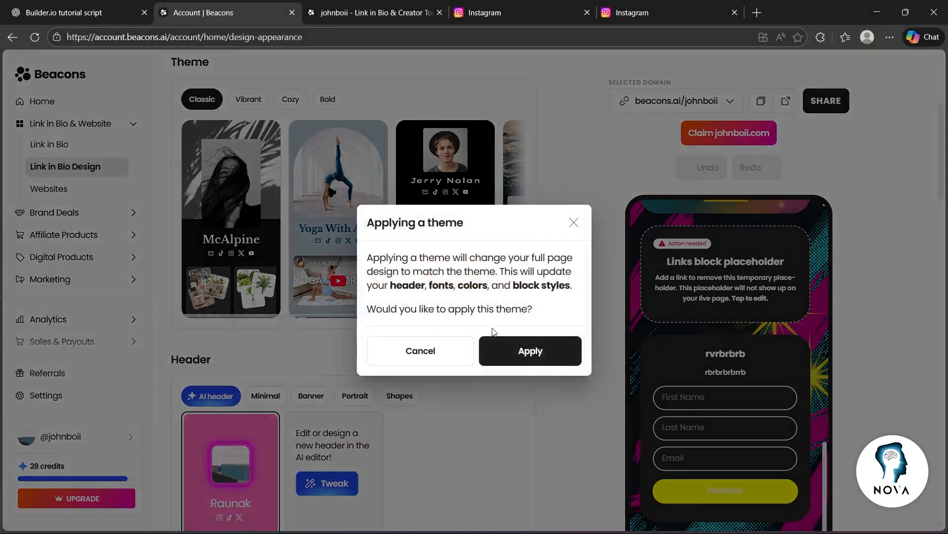
left_click(529, 349)
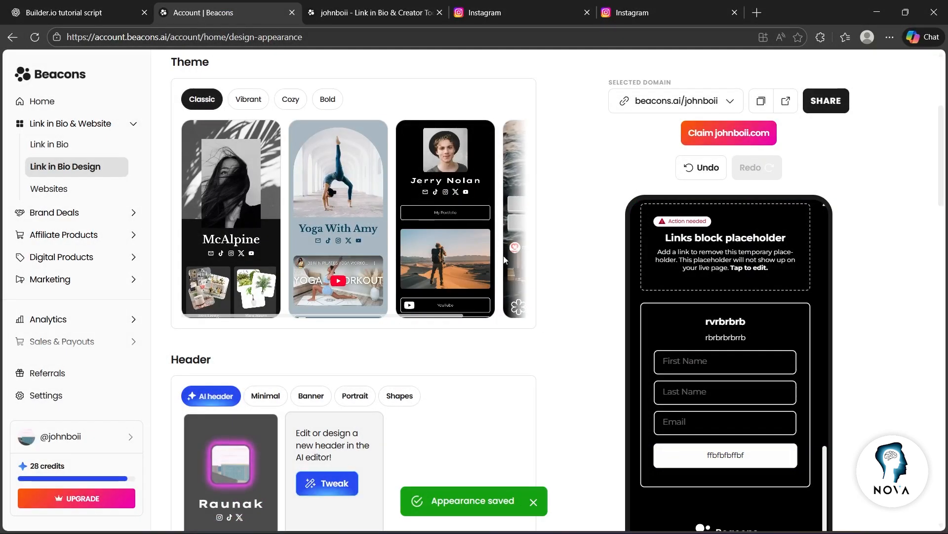
scroll(730, 336, "up", 10)
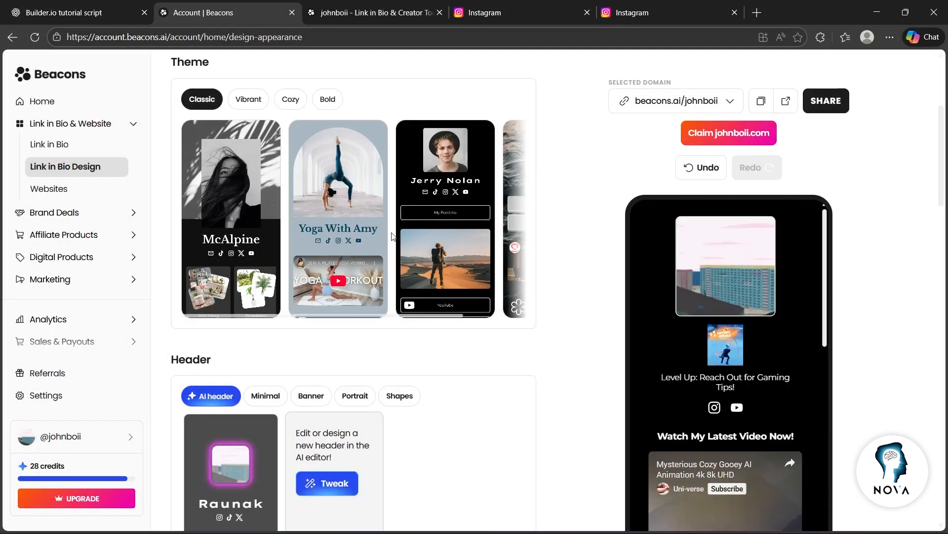
Apply the Classic "Oyster House" theme with the ocean background and check the page preview.
scroll(478, 168, "right", 3)
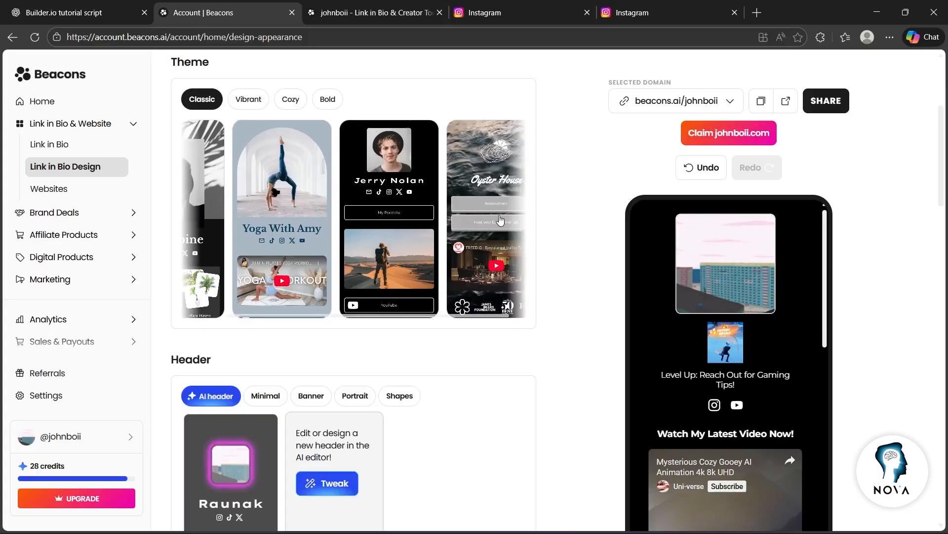
left_click(478, 168)
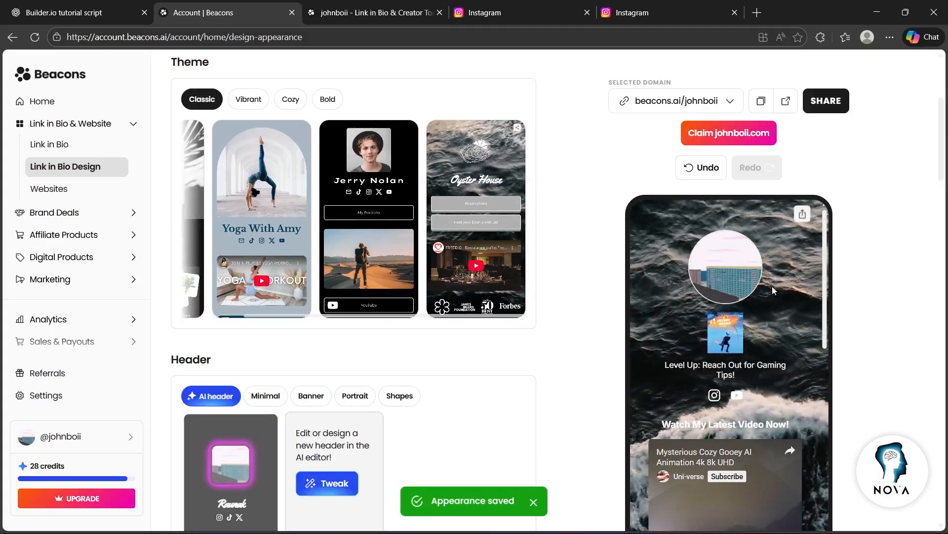
scroll(756, 279, "down", 3)
scroll(755, 278, "up", 10)
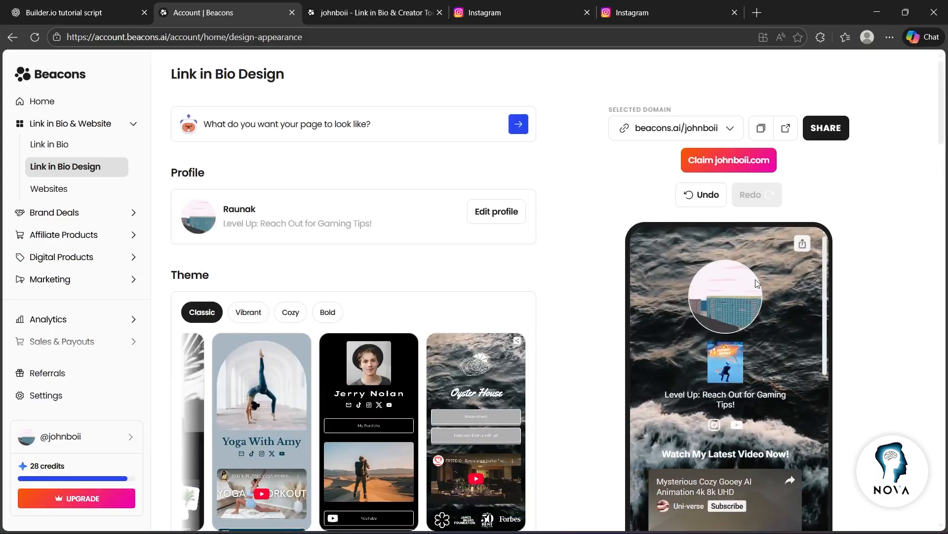
scroll(753, 252, "down", 10)
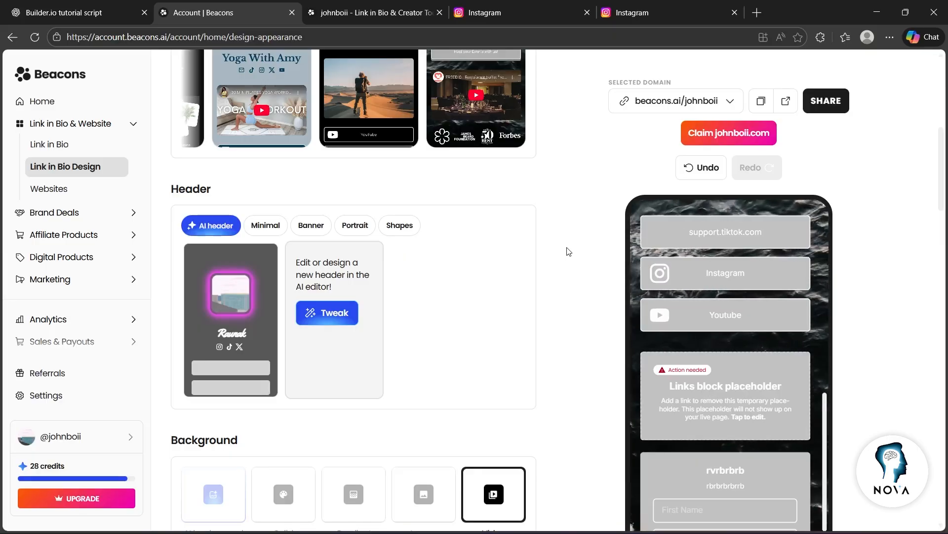
scroll(753, 252, "up", 10)
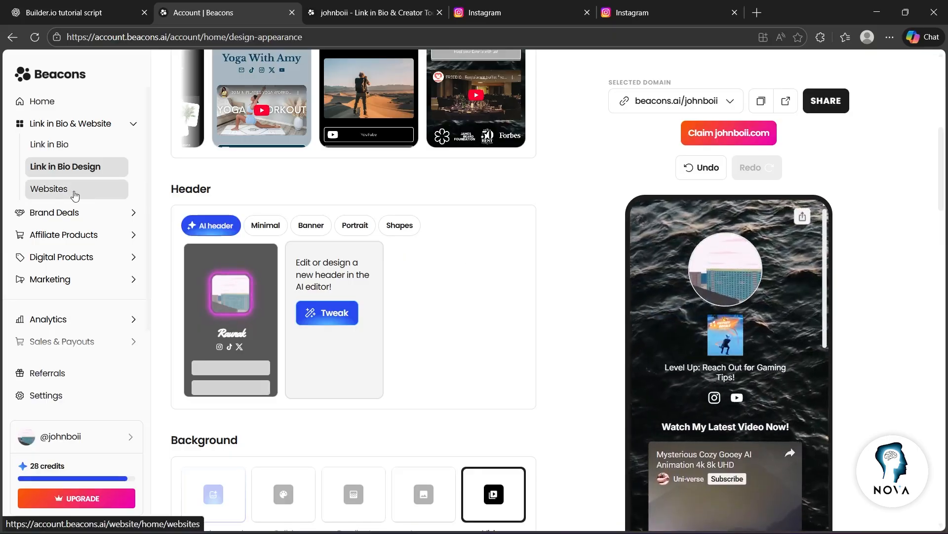
Browse the Brand Deals section through its Media Kit, Brands and Tools pages.
left_click(57, 211)
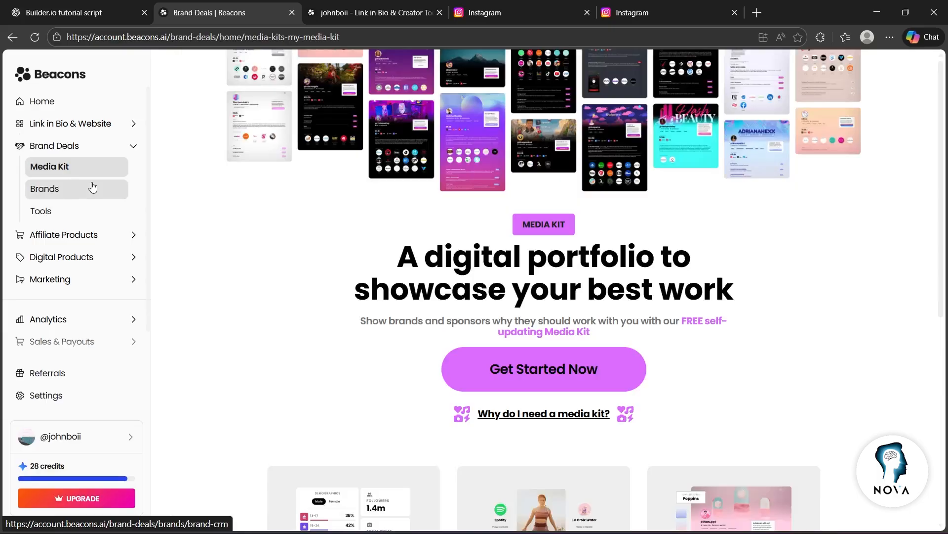
left_click(92, 187)
left_click(43, 213)
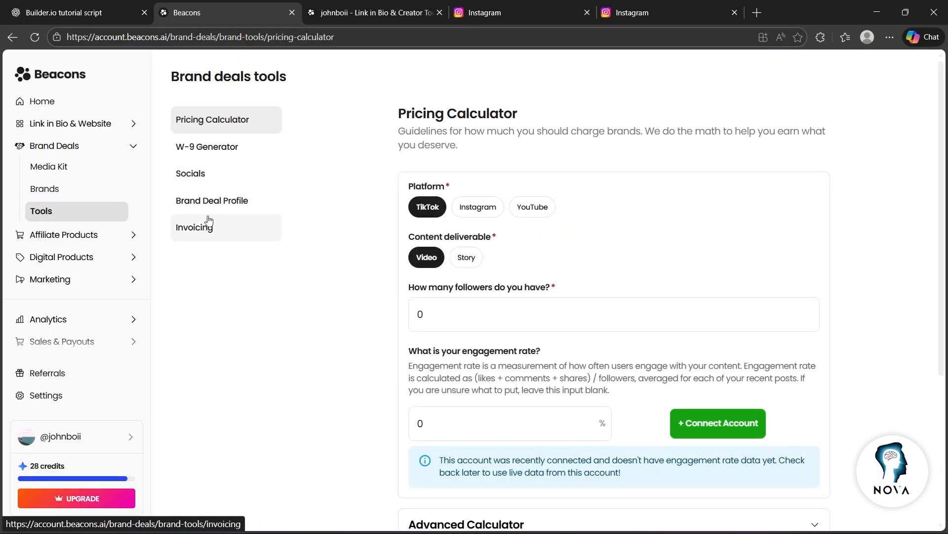
Browse the Affiliate Products section through its My Affiliate Products, Collections and Browse Brands pages.
left_click(91, 235)
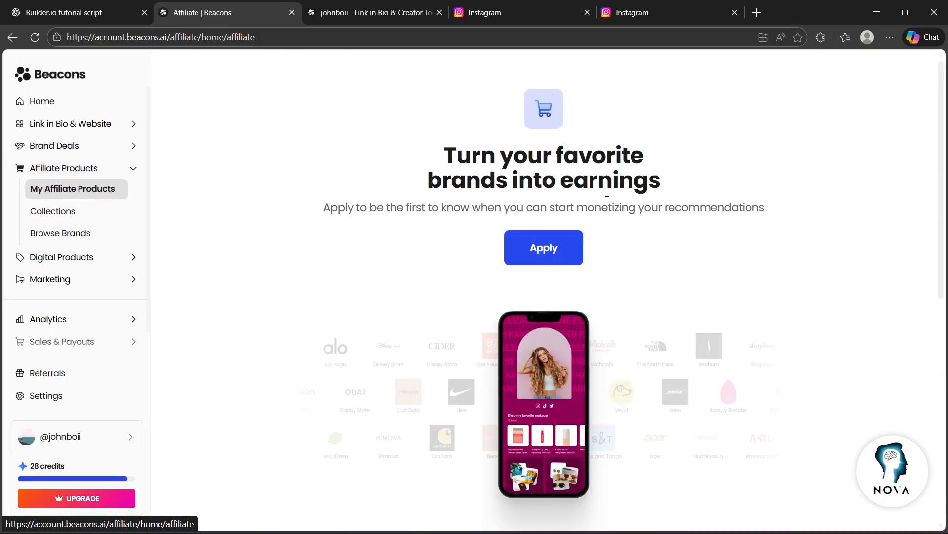
left_click_drag(417, 163, 741, 158)
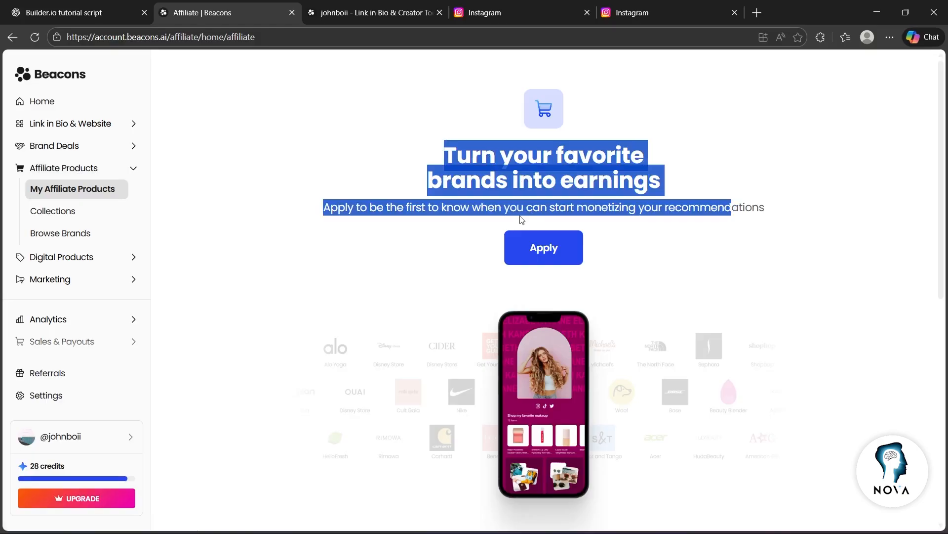
left_click(378, 242)
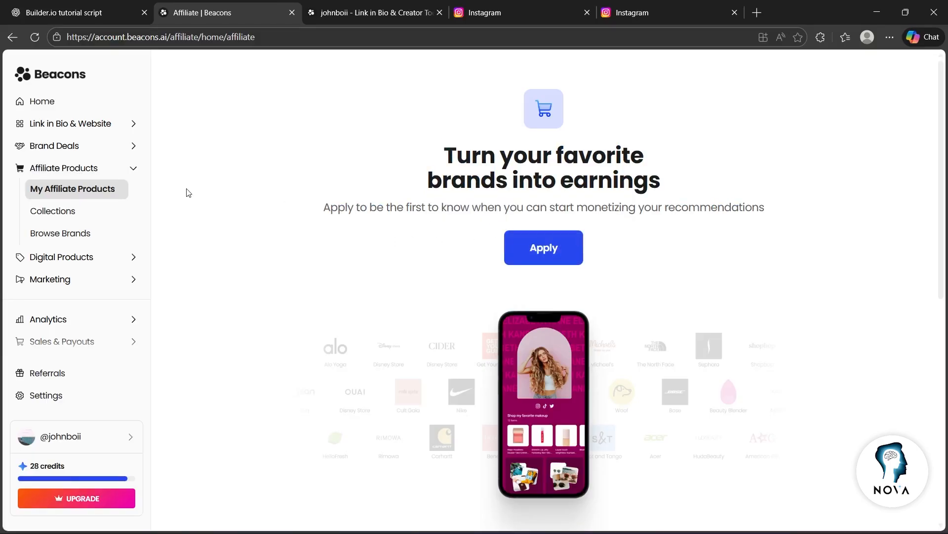
left_click(63, 216)
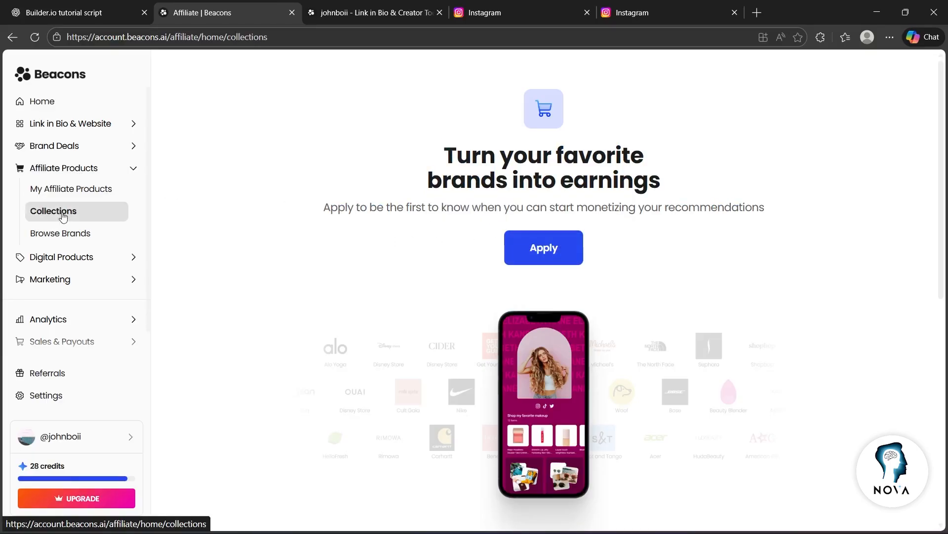
left_click(82, 233)
Look through the Digital Products and Marketing sections, including Reviews & Inquiries and Email Automations, and view the account Settings.
left_click(89, 256)
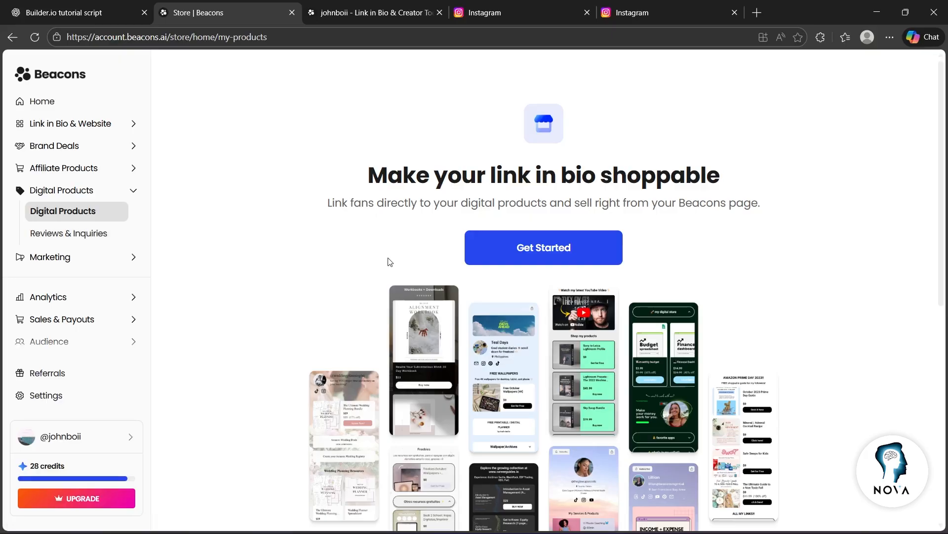
left_click(51, 234)
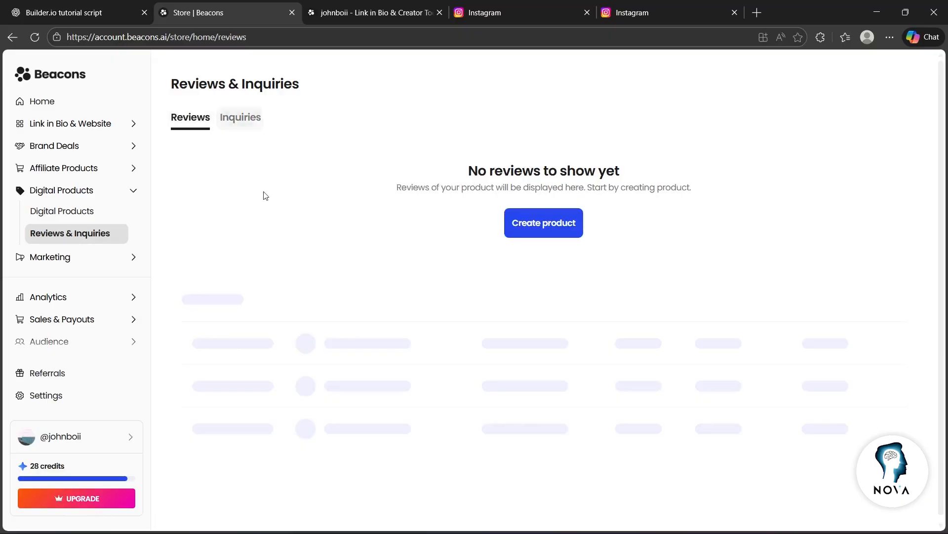
left_click(50, 258)
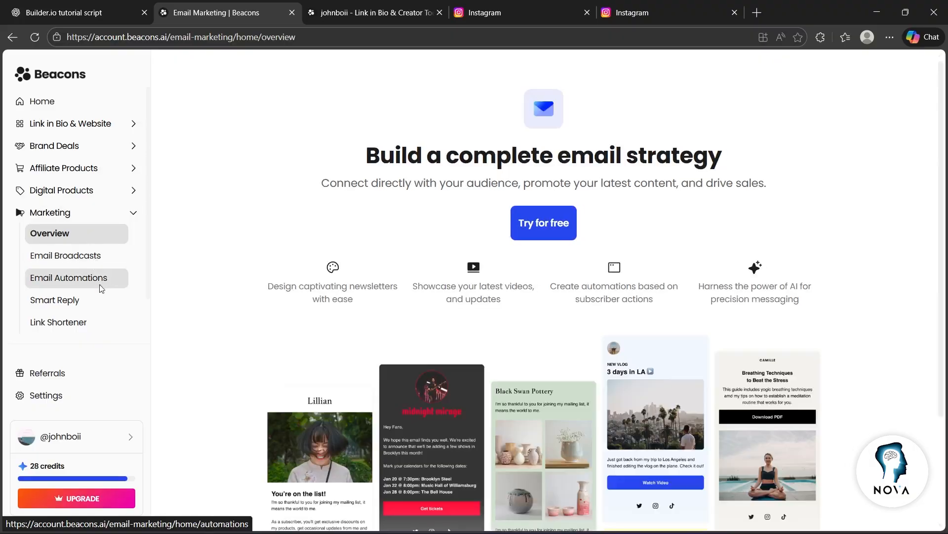
left_click(99, 279)
left_click(89, 220)
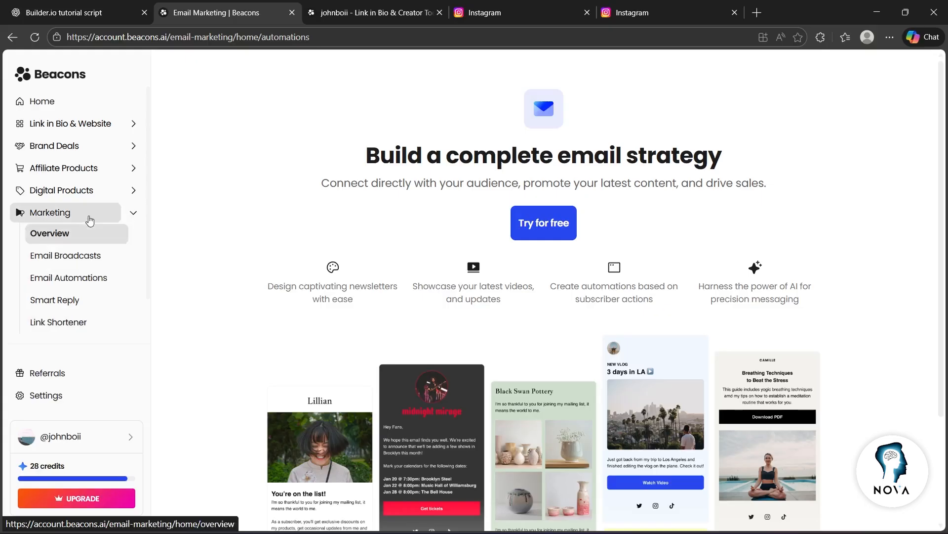
left_click(45, 395)
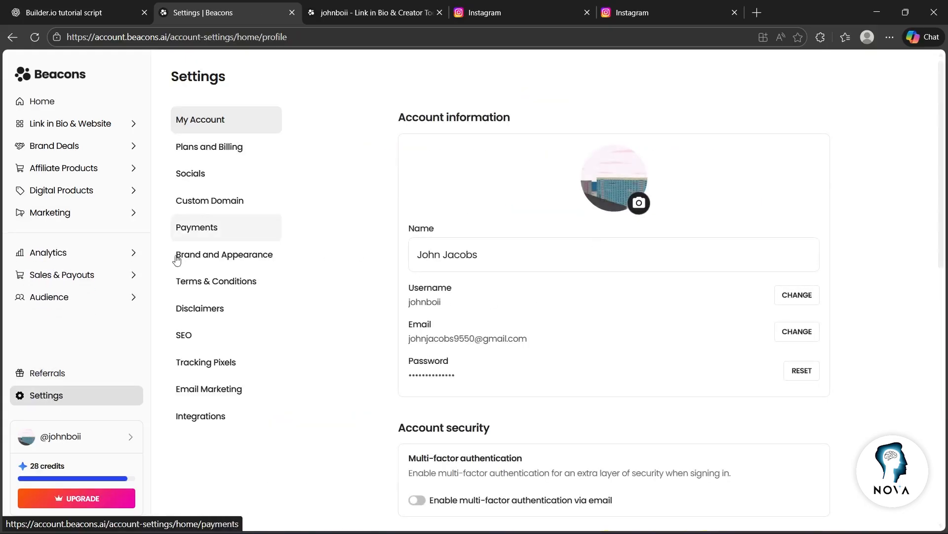
Preview the Instagram connection setup from Home up to the Facebook business page linking step, and close it without connecting.
left_click(60, 103)
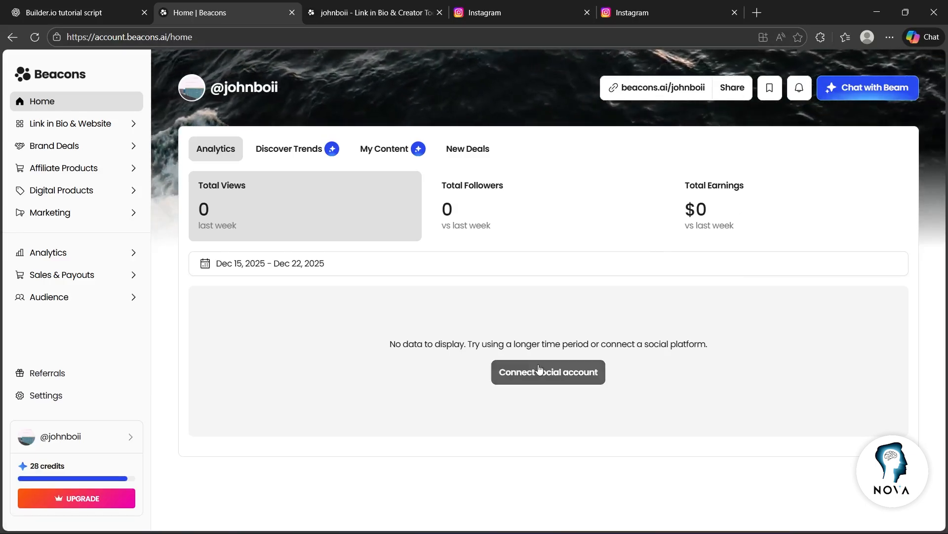
left_click(555, 372)
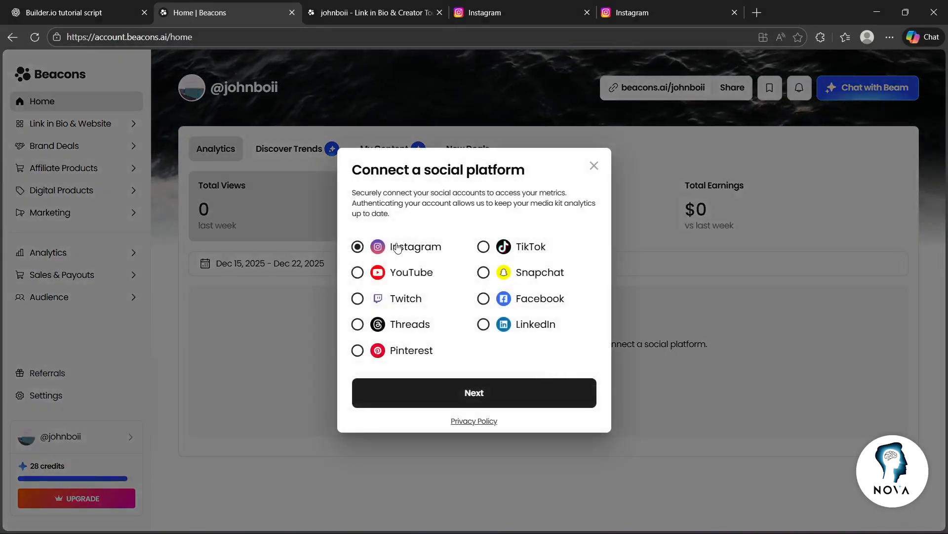
left_click(483, 394)
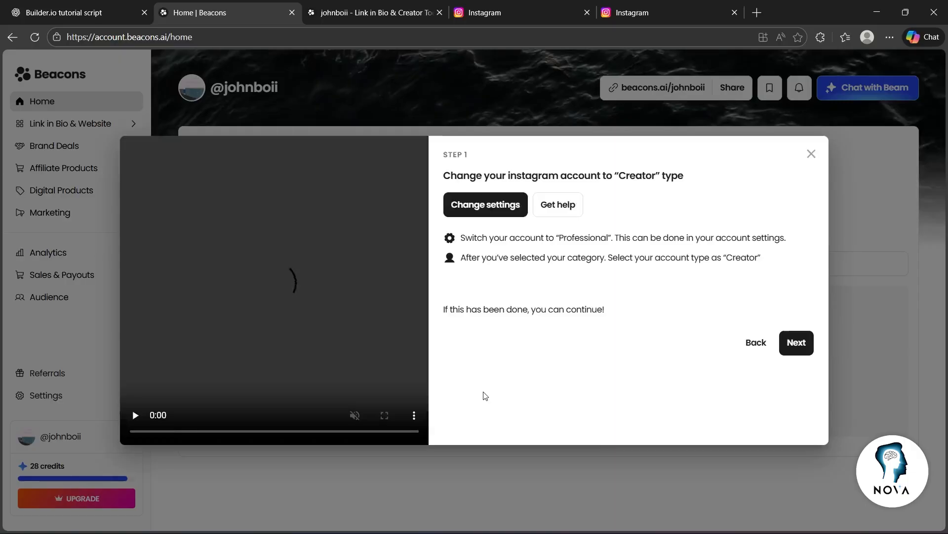
left_click(796, 344)
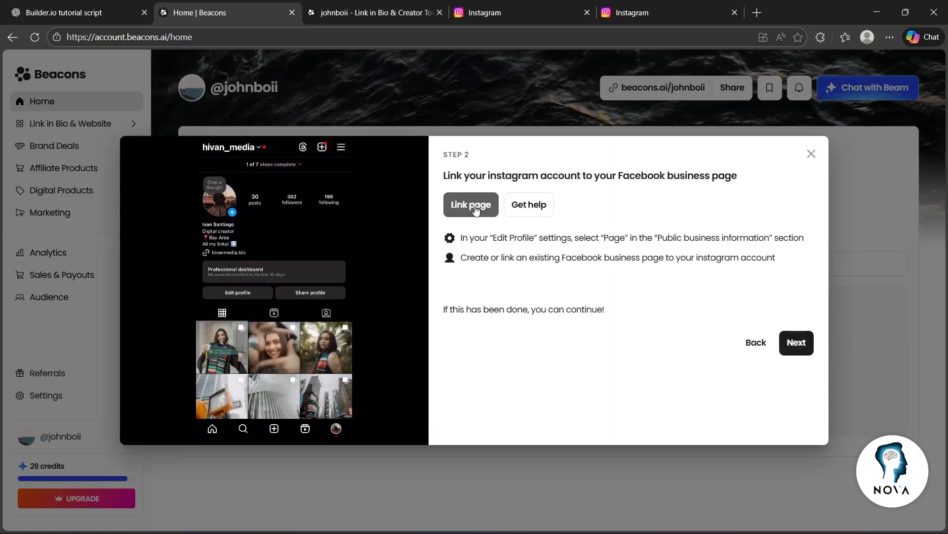
left_click(476, 210)
left_click(230, 9)
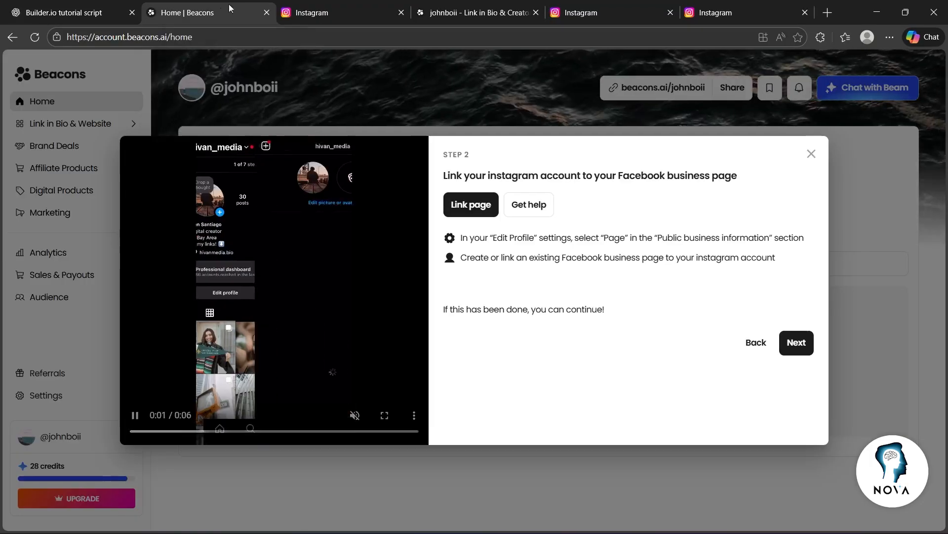
left_click(812, 154)
Open the live Beacons page from Link in Bio and check the Instagram profile that carries its link.
left_click(119, 123)
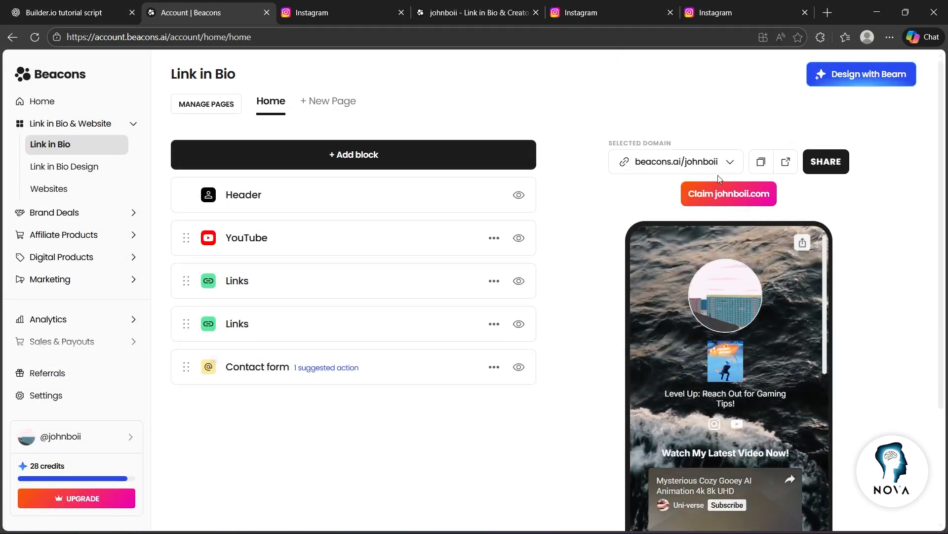
left_click(786, 162)
left_click(824, 172)
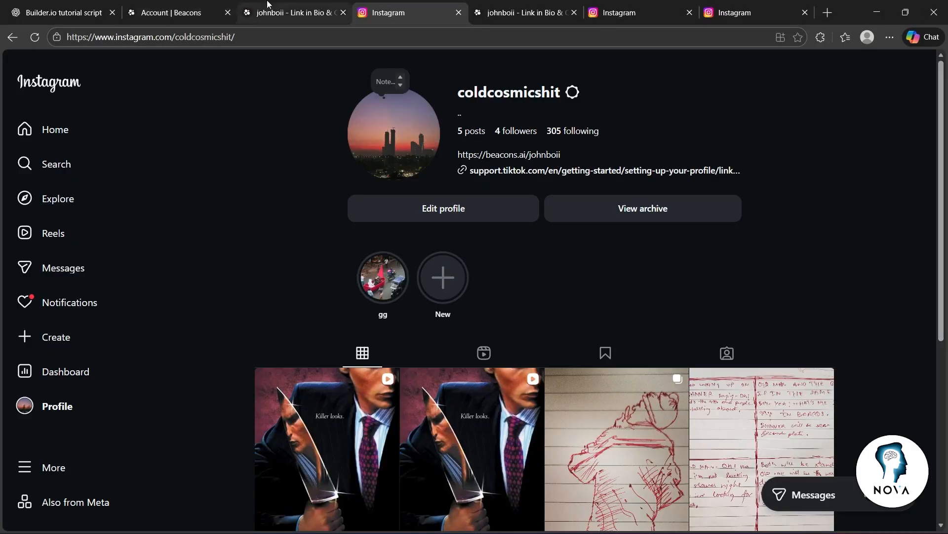
left_click(270, 6)
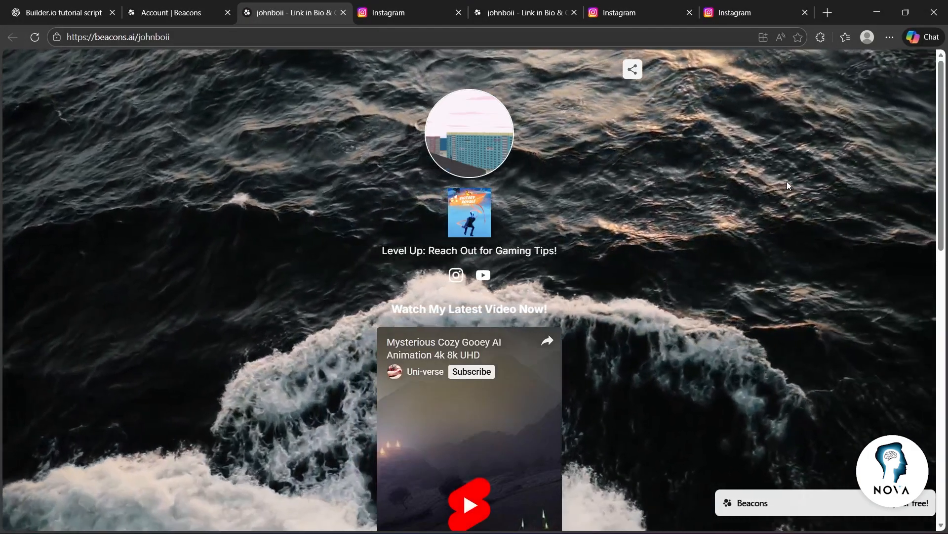
Examine the live ocean-themed page from its header through the video and links to the contact form, and return to the header.
middle_click(788, 193)
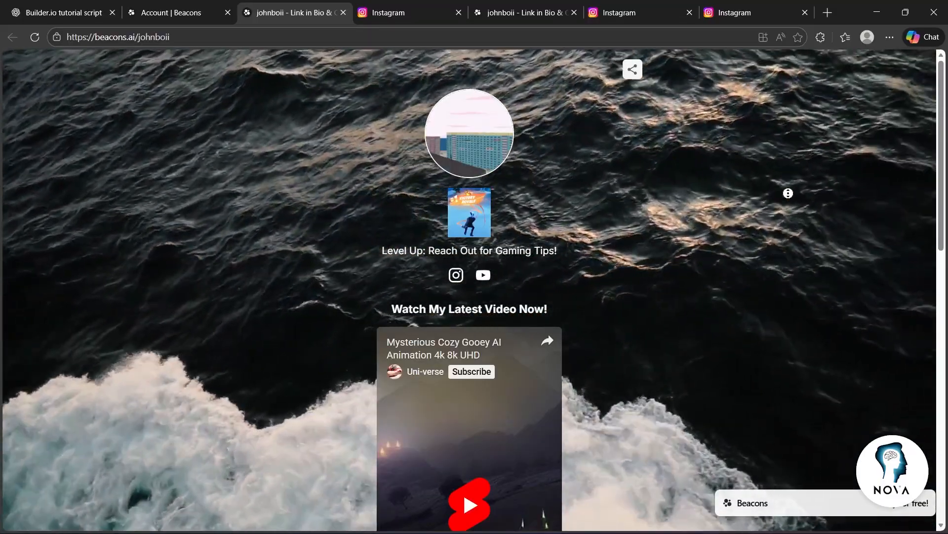
scroll(789, 193, "down", 1)
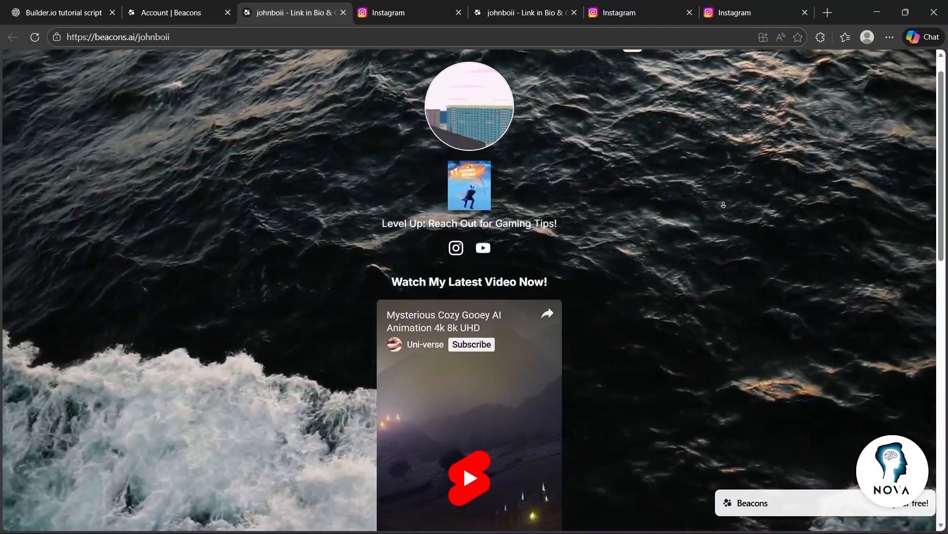
scroll(724, 206, "down", 4)
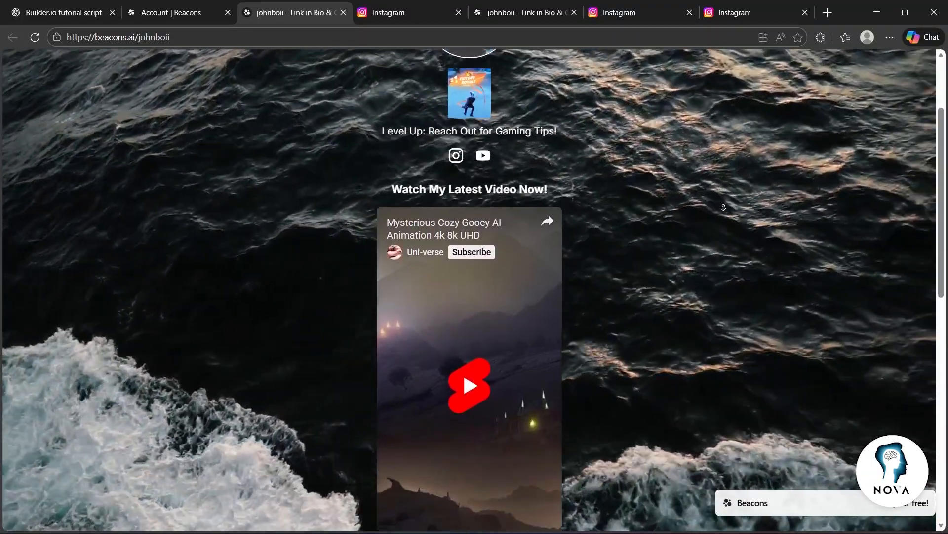
scroll(724, 207, "down", 4)
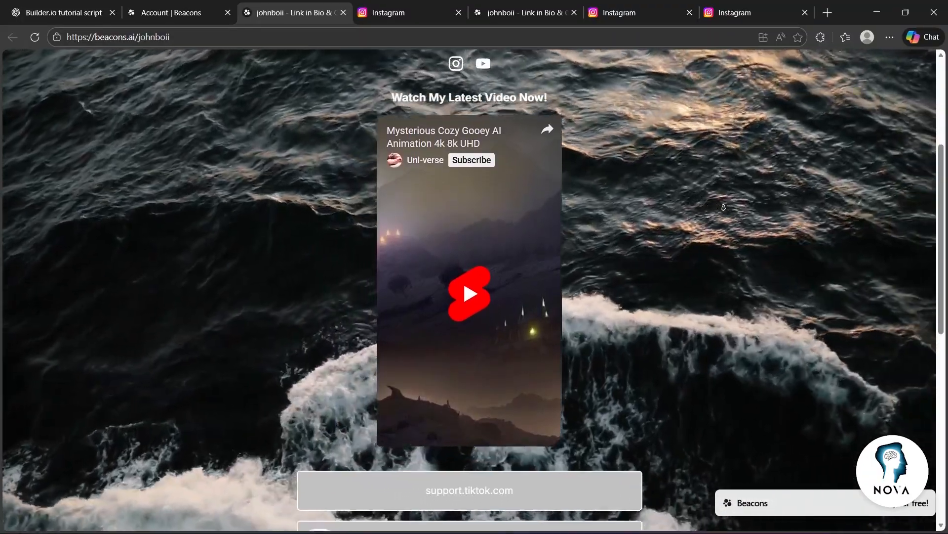
scroll(724, 207, "down", 4)
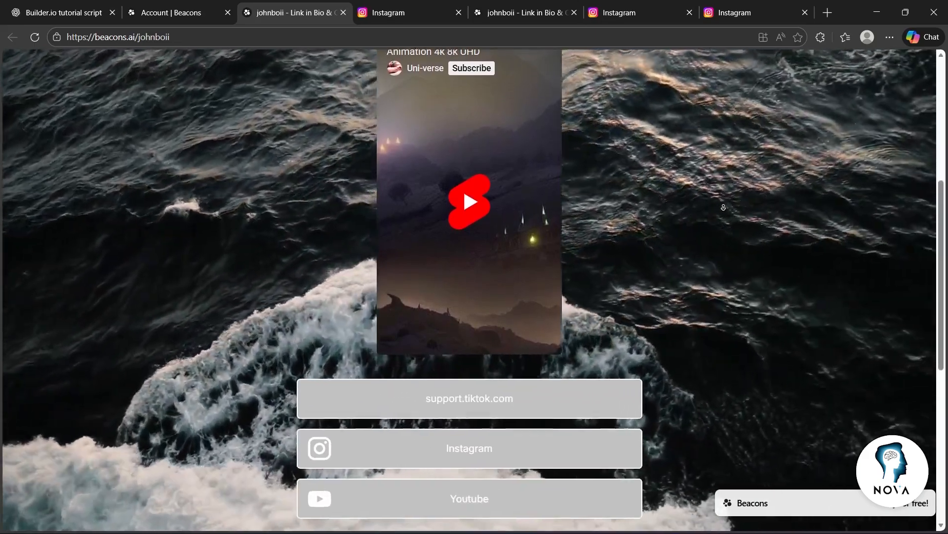
scroll(724, 207, "down", 4)
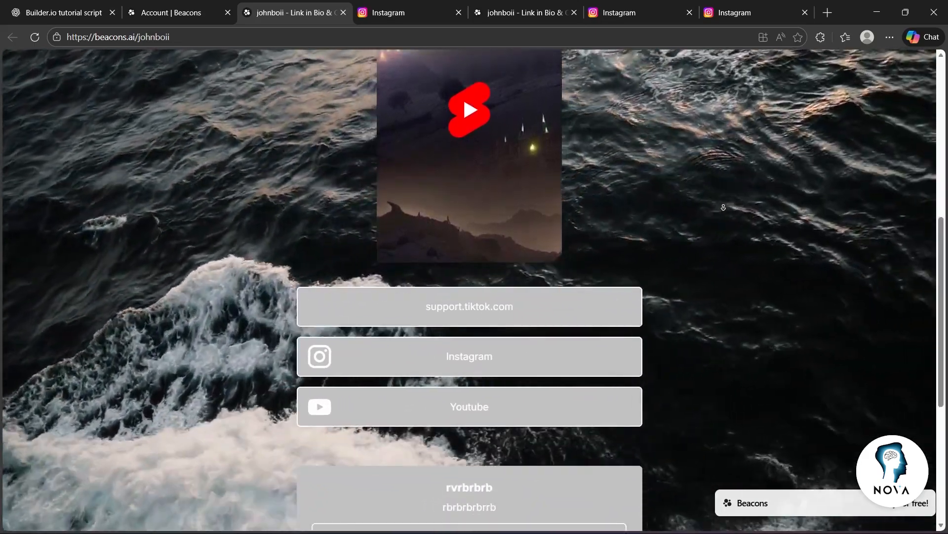
scroll(724, 207, "down", 4)
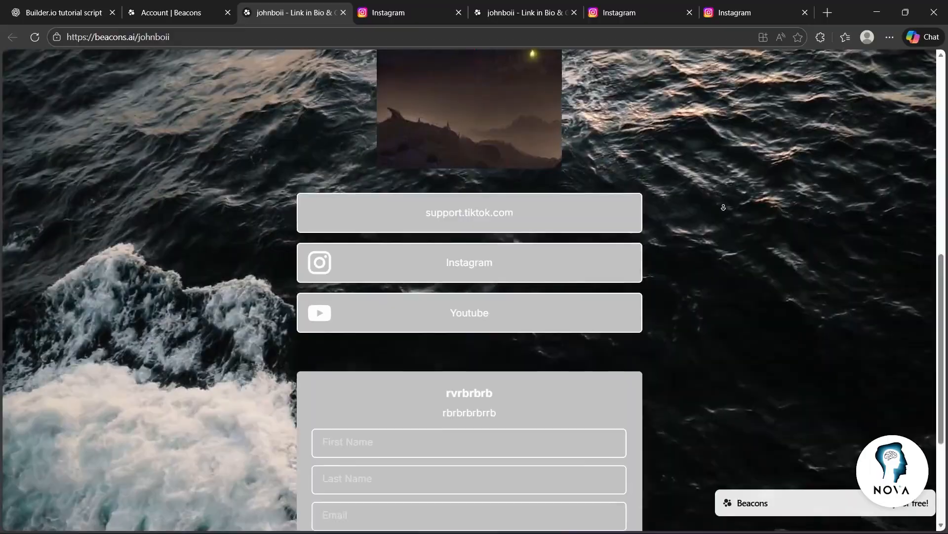
scroll(723, 207, "down", 4)
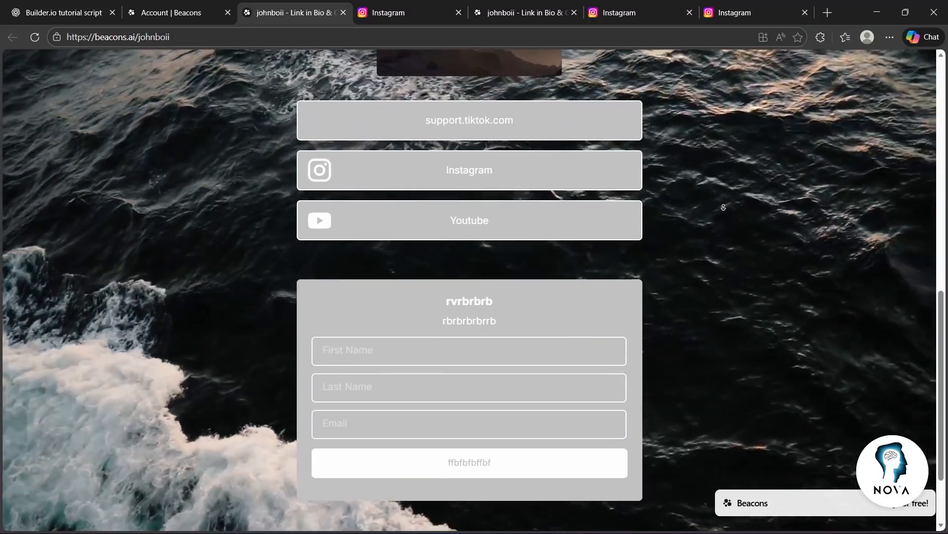
scroll(723, 207, "down", 4)
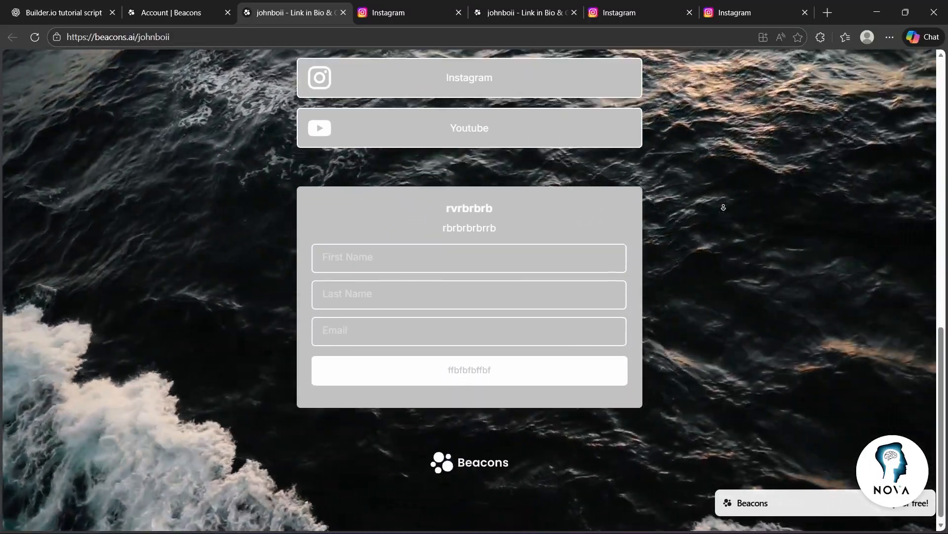
scroll(724, 207, "up", 8)
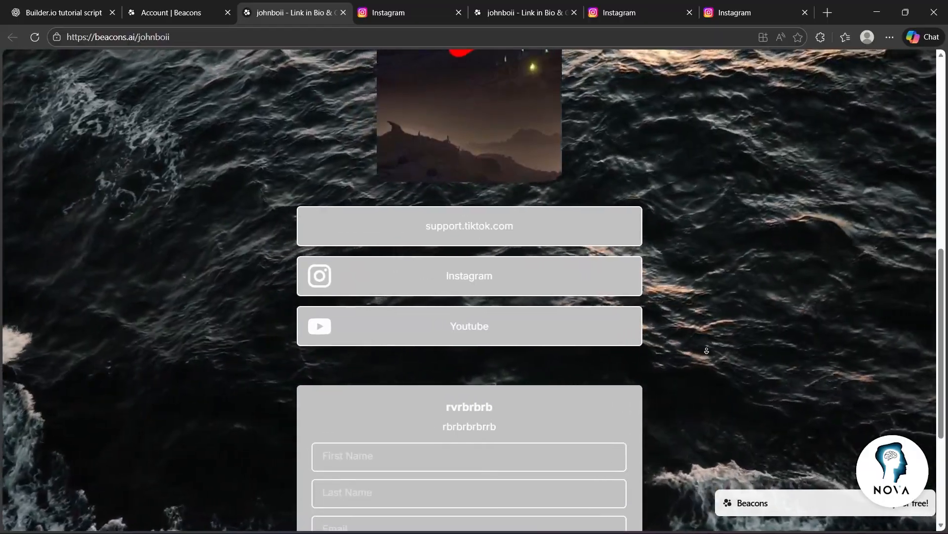
scroll(715, 296, "up", 2)
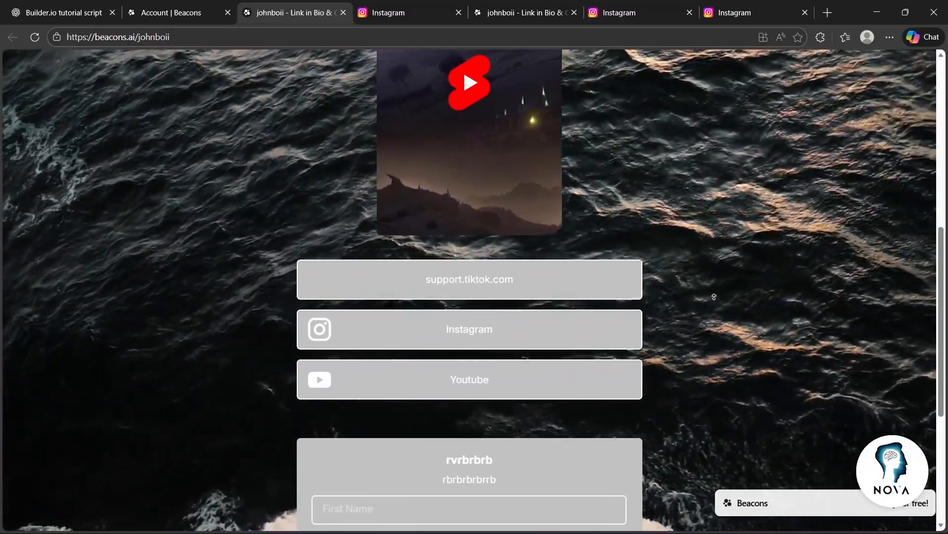
scroll(714, 296, "up", 8)
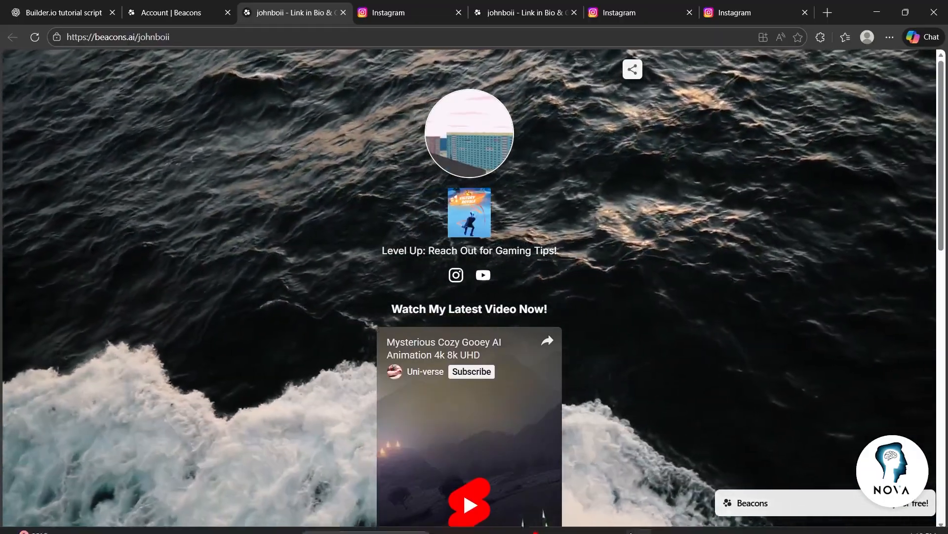